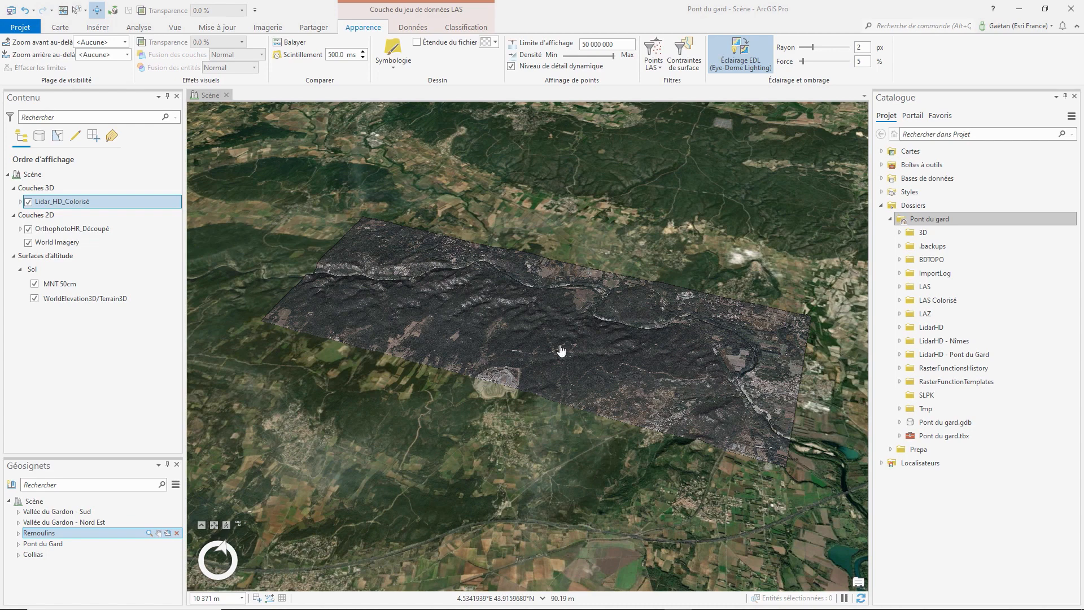
Toggle the lidar layer's file extents and examine the point cloud at the Remoulins, Pont du Gard and Collias bookmarks
{"action": "left_click", "coordinate": [417, 43]}
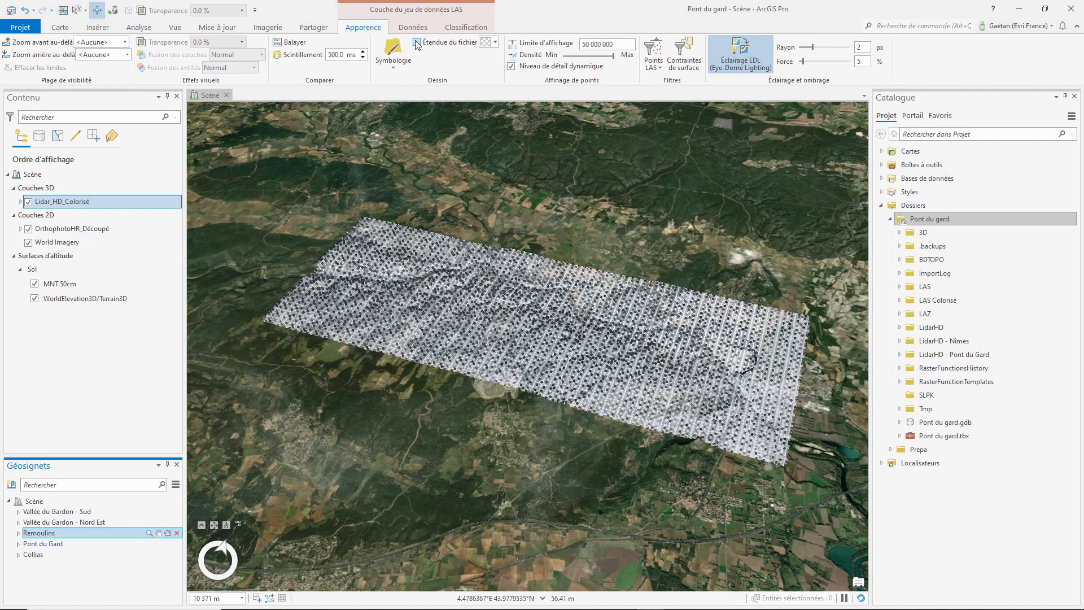
{"action": "left_click", "coordinate": [150, 512]}
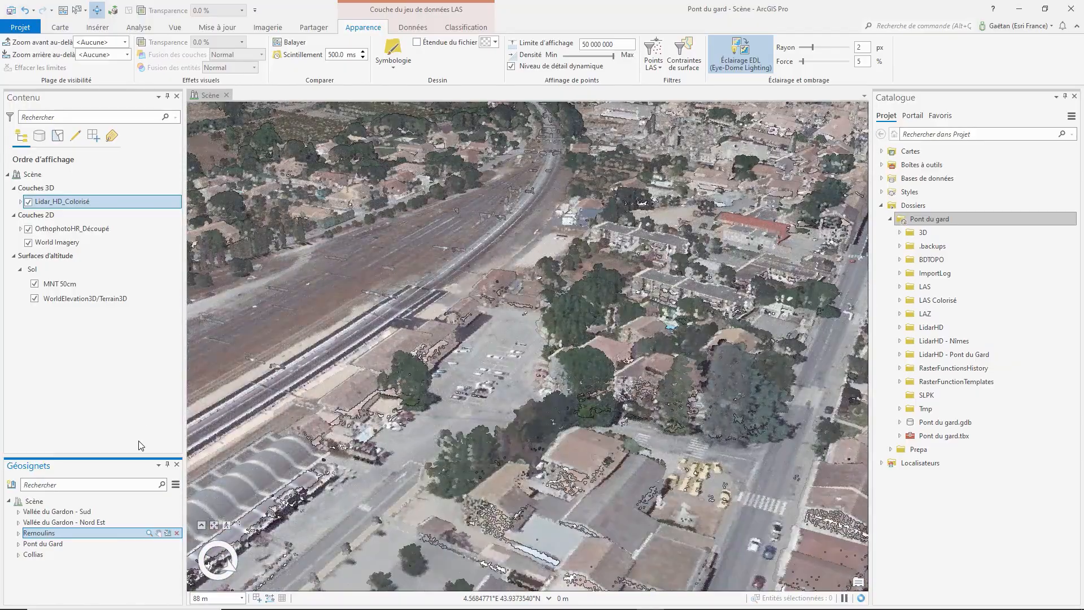
{"action": "left_click", "coordinate": [151, 545]}
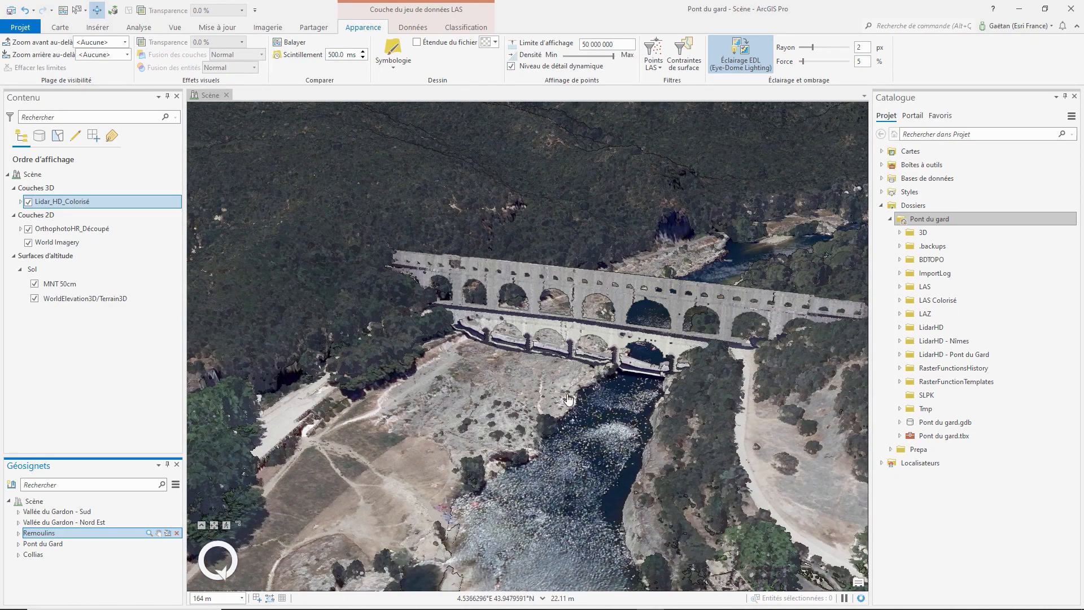
{"action": "left_click_drag", "start_coordinate": [627, 355], "coordinate": [479, 438]}
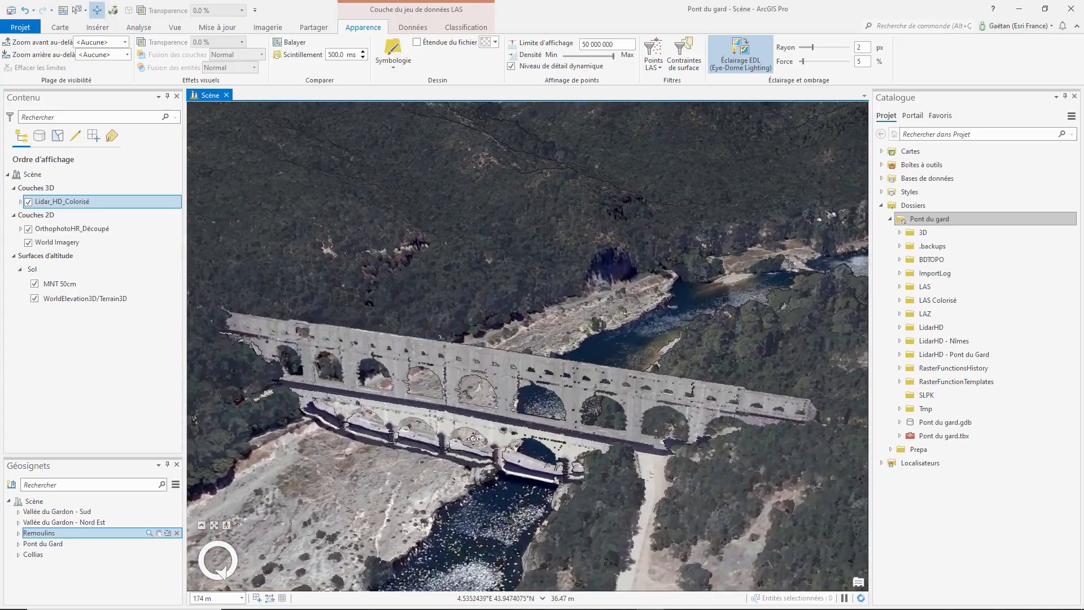
{"action": "middle_click_drag", "start_coordinate": [479, 438], "coordinate": [476, 460]}
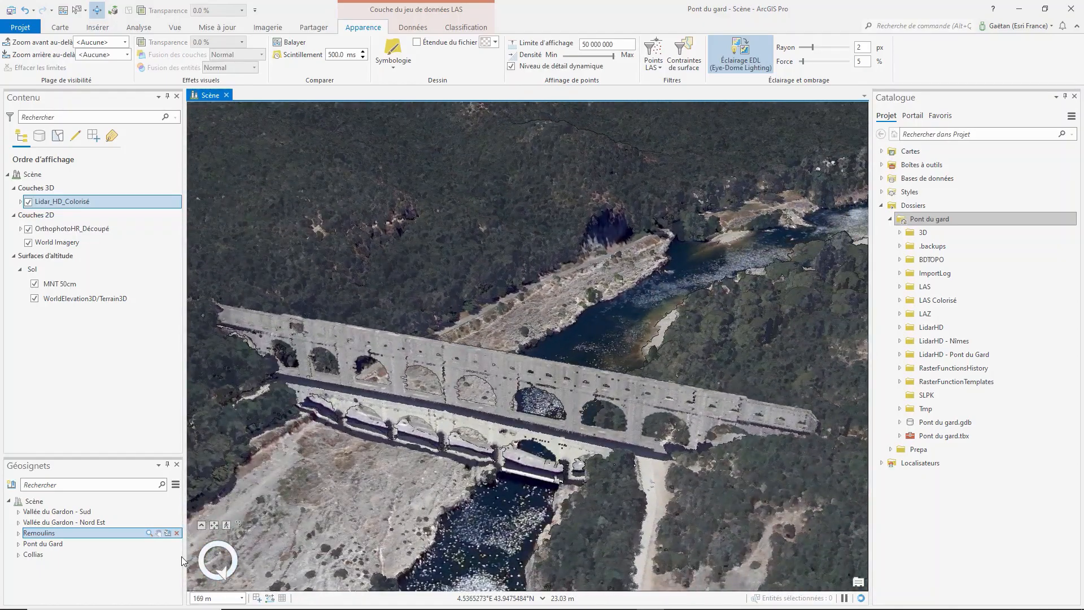
{"action": "left_click", "coordinate": [149, 555]}
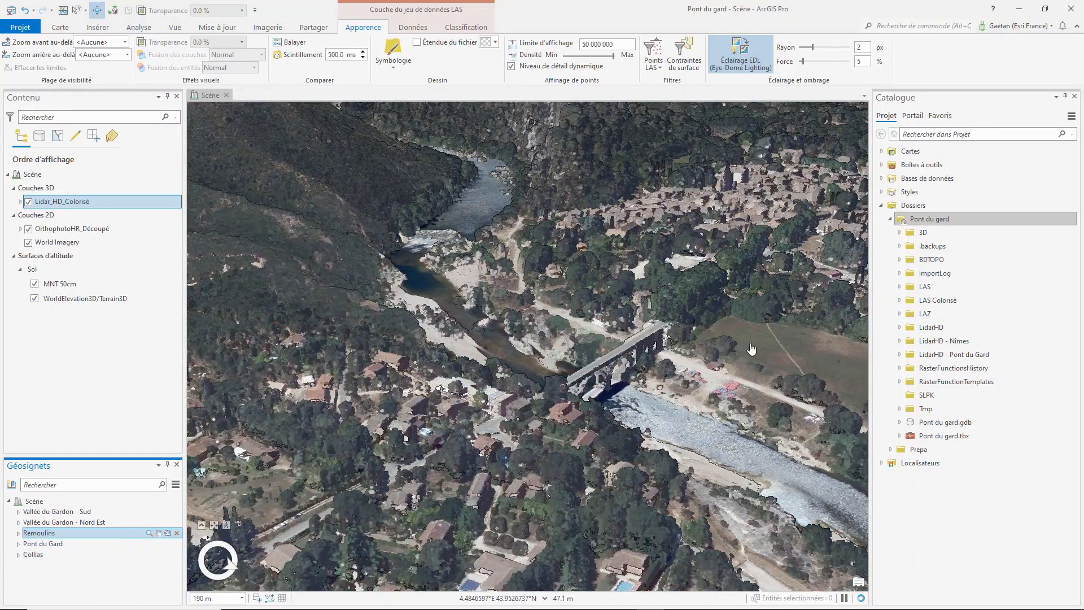
Check the signed-in portal account and start sharing the Lidar_HD_Colorisé layer as a web layer
{"action": "left_click", "coordinate": [1046, 27]}
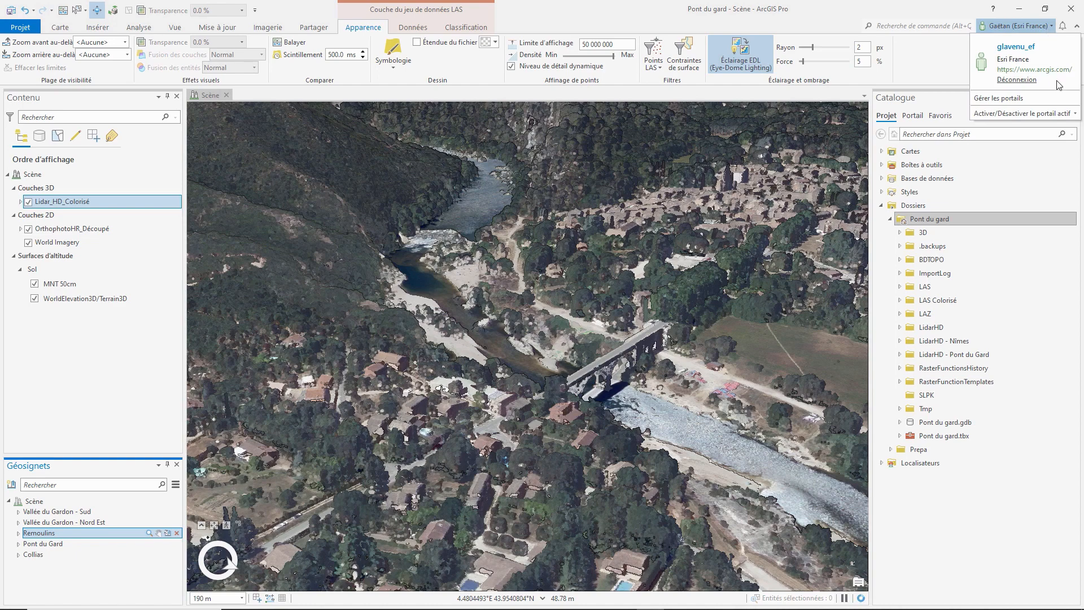
{"action": "left_click", "coordinate": [953, 58]}
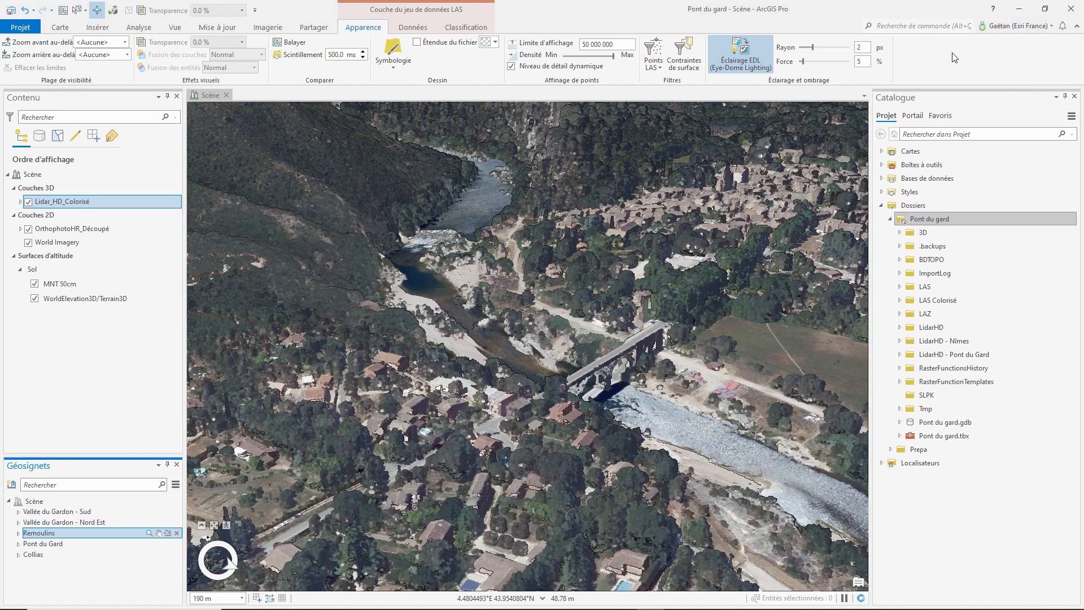
{"action": "right_click", "coordinate": [67, 204]}
{"action": "mouse_move", "coordinate": [85, 202]}
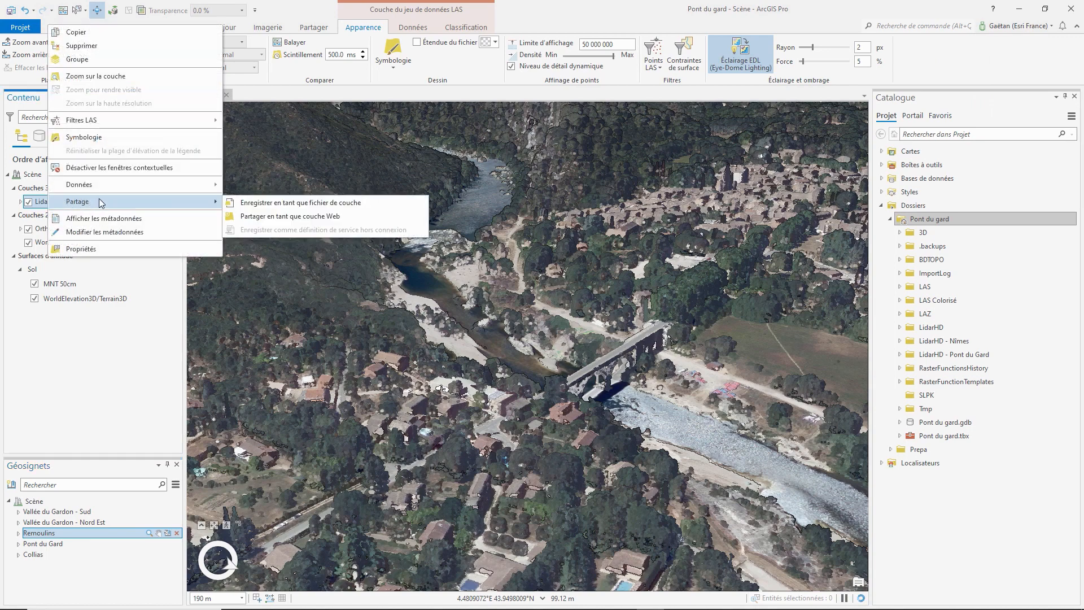
{"action": "left_click", "coordinate": [253, 219]}
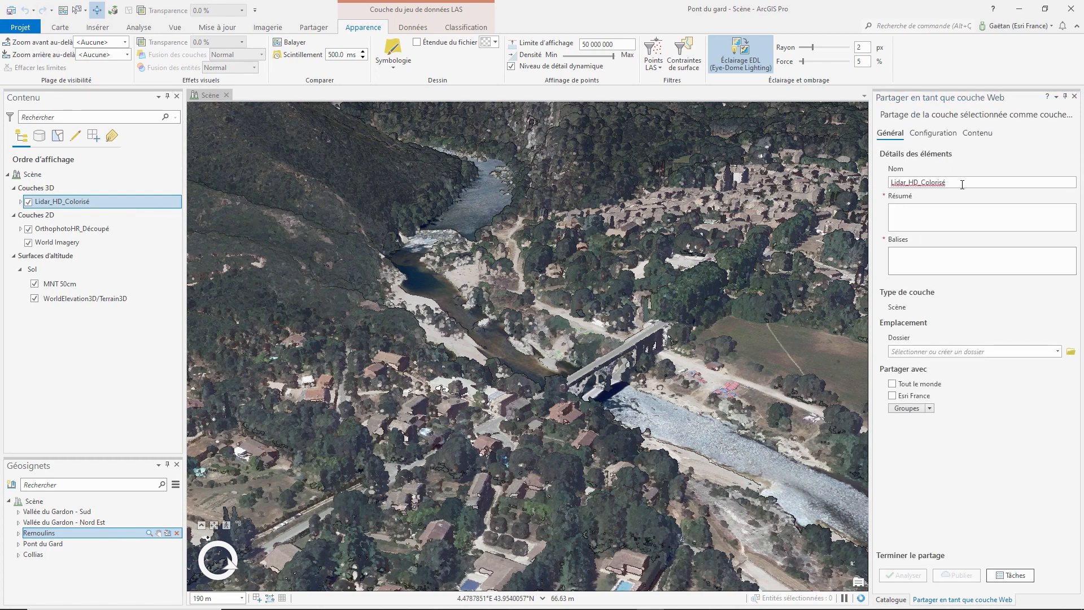
Copy the web layer's name, Lidar_HD_Colorisé, into its summary
{"action": "left_click_drag", "start_coordinate": [949, 182], "coordinate": [847, 189]}
{"action": "key", "text": "ctrl+c"}
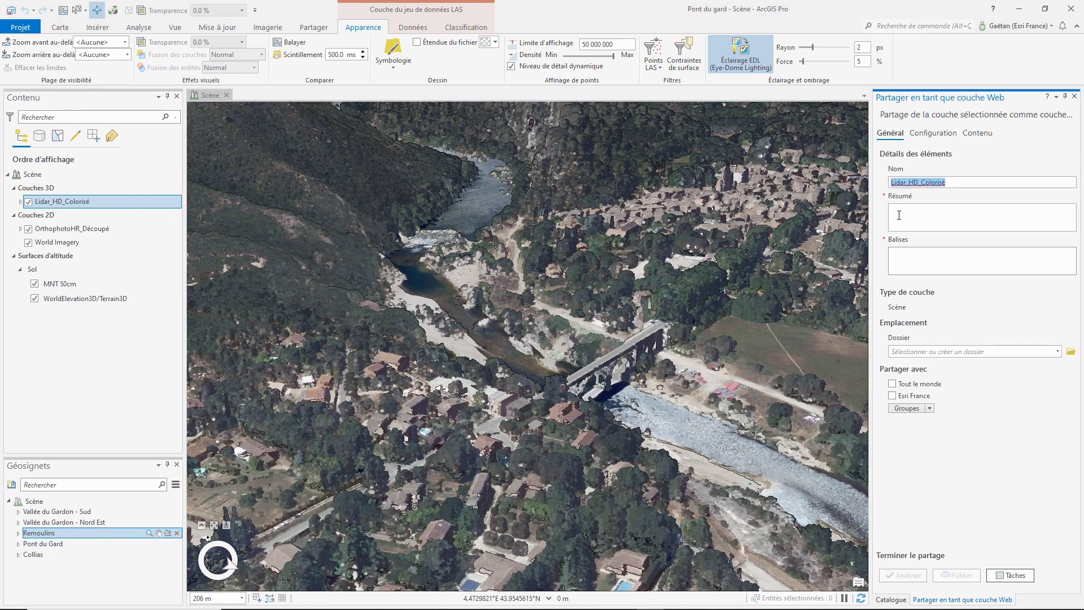
{"action": "left_click", "coordinate": [901, 213]}
{"action": "key", "text": "ctrl+v"}
Add the tags Lidar HD, IGN, 3D and LAS to the web layer
{"action": "left_click", "coordinate": [904, 253]}
{"action": "type", "text": "L"}
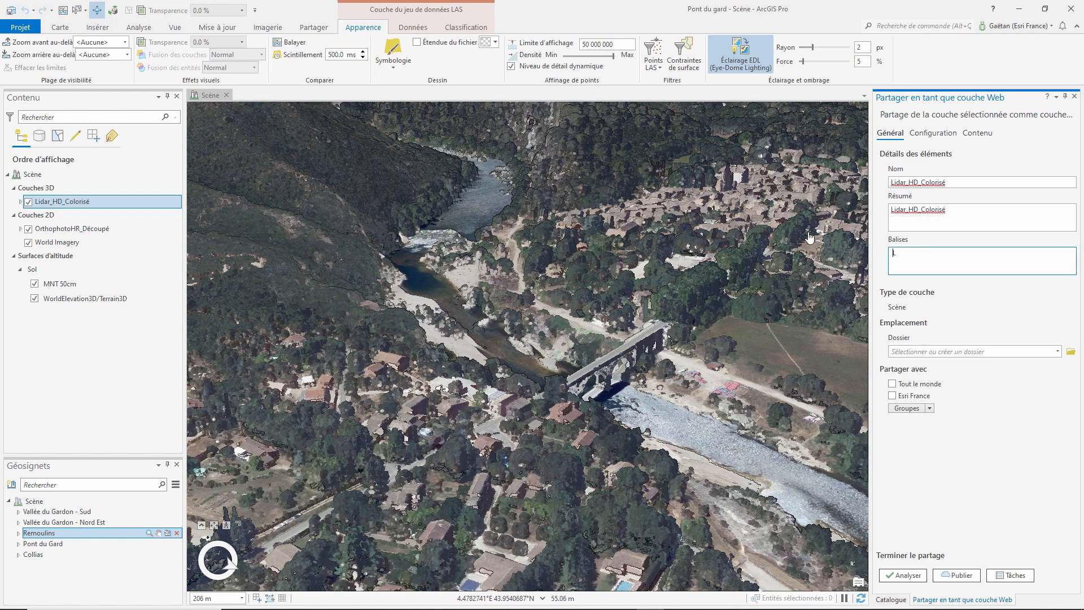
{"action": "type", "text": "idar HD"}
{"action": "key", "text": "Return"}
{"action": "type", "text": "IGN"}
{"action": "key", "text": "Return"}
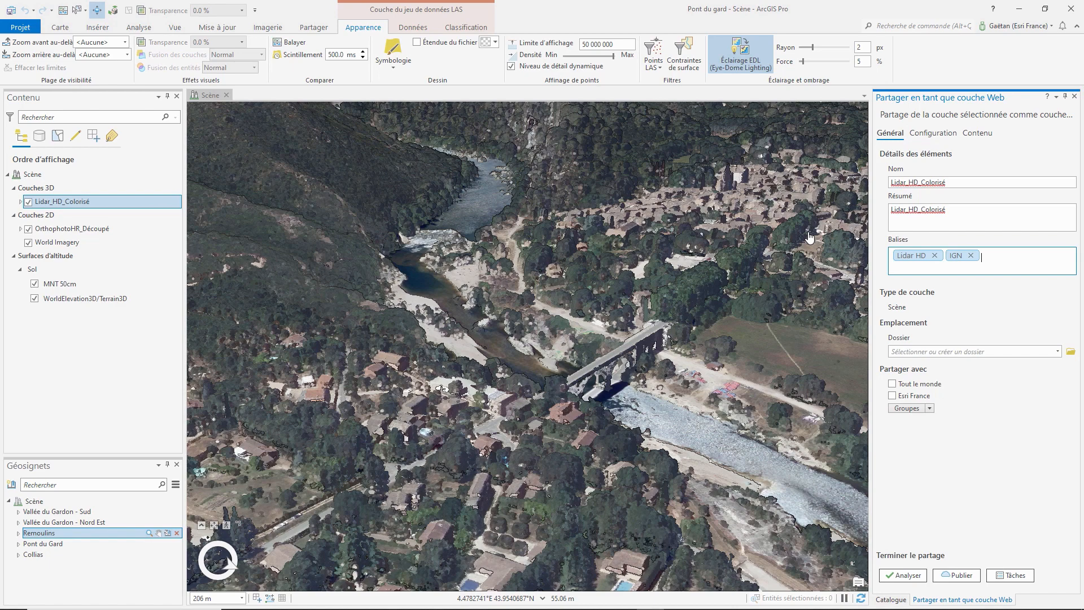
{"action": "type", "text": "3D"}
{"action": "key", "text": "Return"}
{"action": "type", "text": "LAS"}
{"action": "key", "text": "Return"}
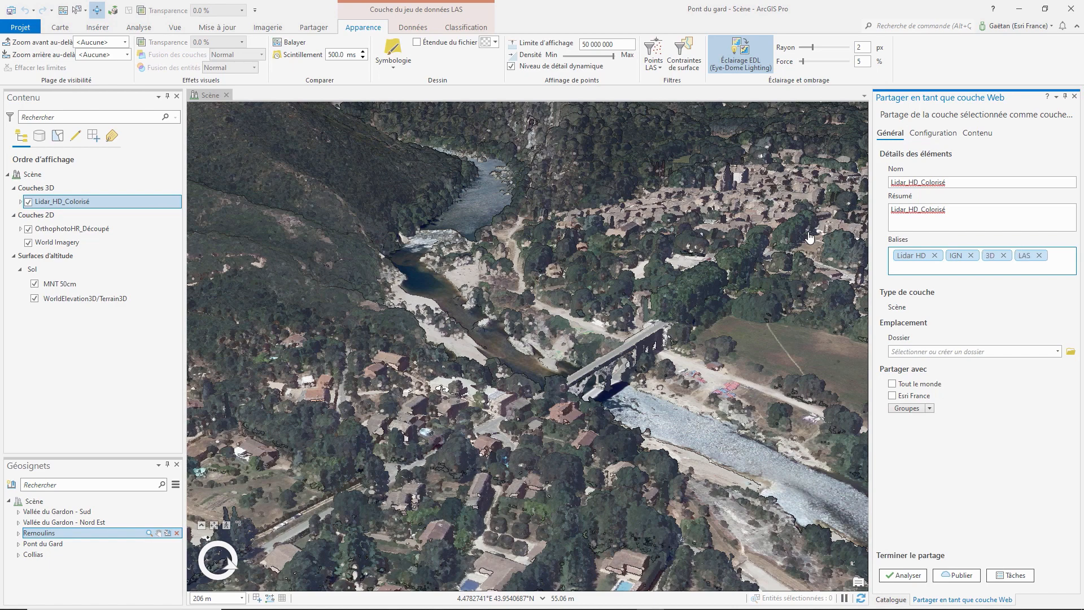
Choose the existing portal folder Lidar HD IGN as the web layer's location
{"action": "left_click", "coordinate": [1057, 351]}
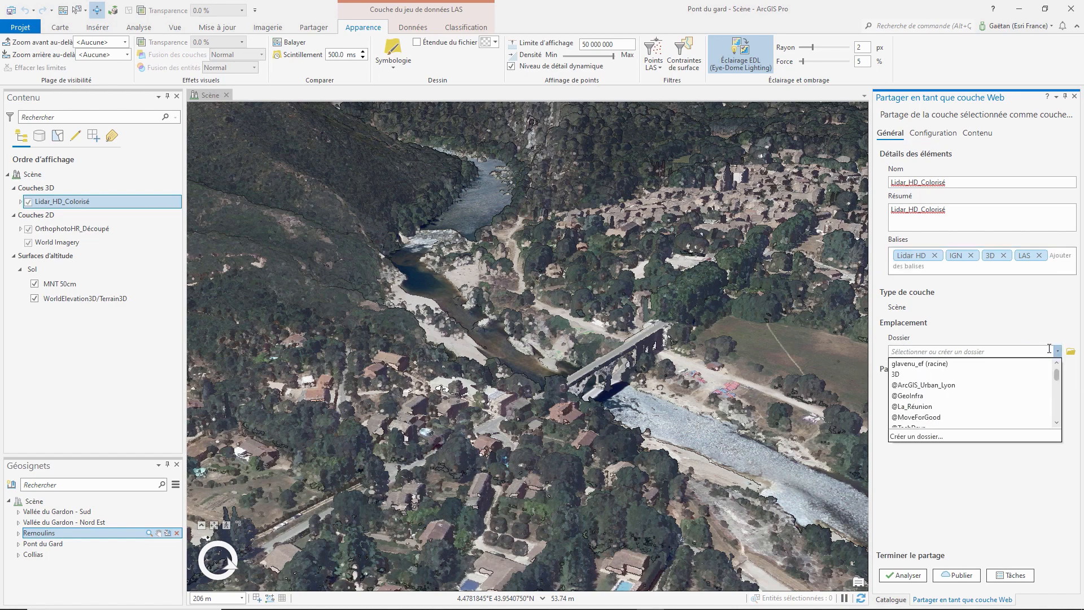
{"action": "type", "text": "Lidar"}
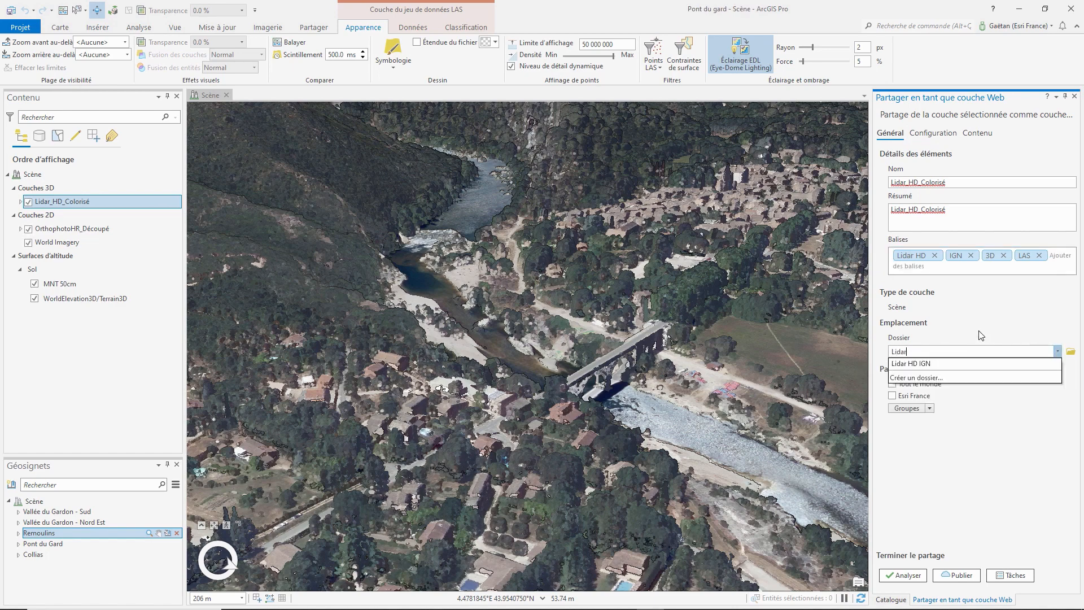
{"action": "left_click", "coordinate": [970, 365]}
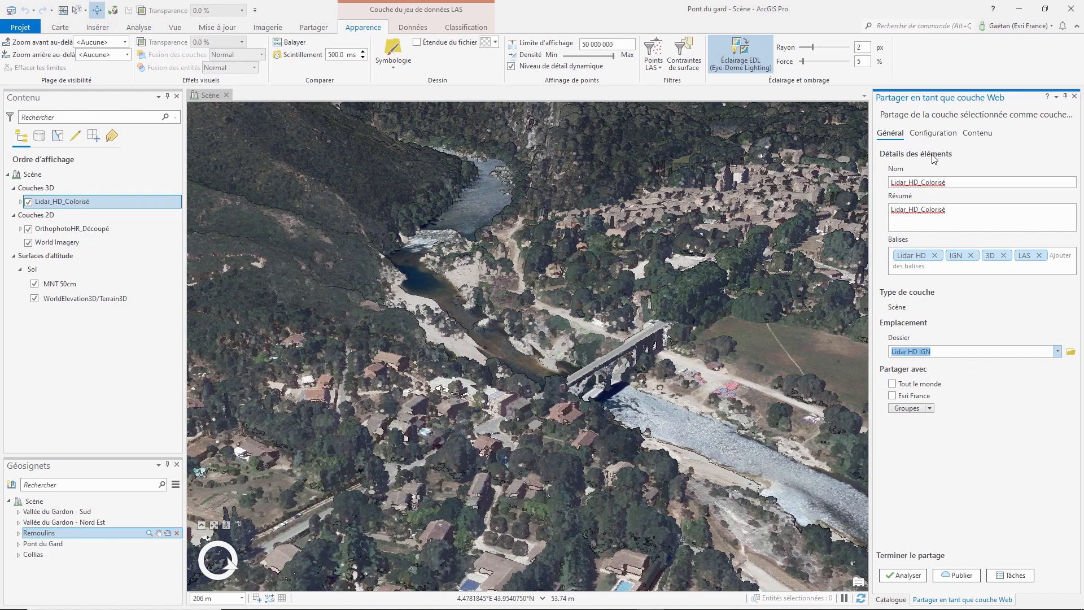
Review the web layer's local caching configuration and temporary cache location, and close the sharing settings without publishing
{"action": "left_click", "coordinate": [935, 134]}
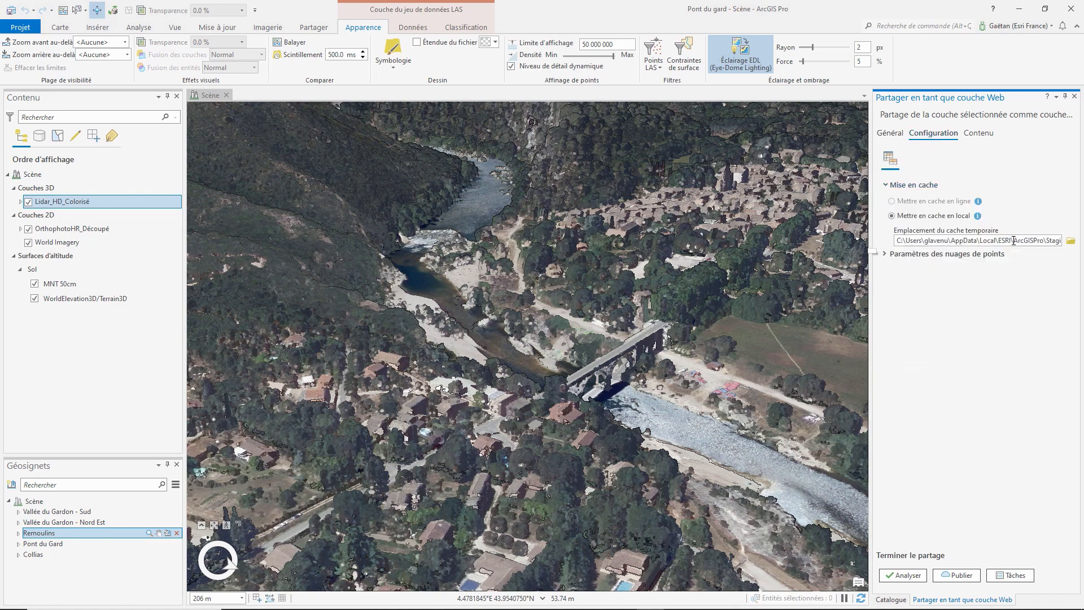
{"action": "left_click_drag", "start_coordinate": [1014, 240], "coordinate": [1077, 244]}
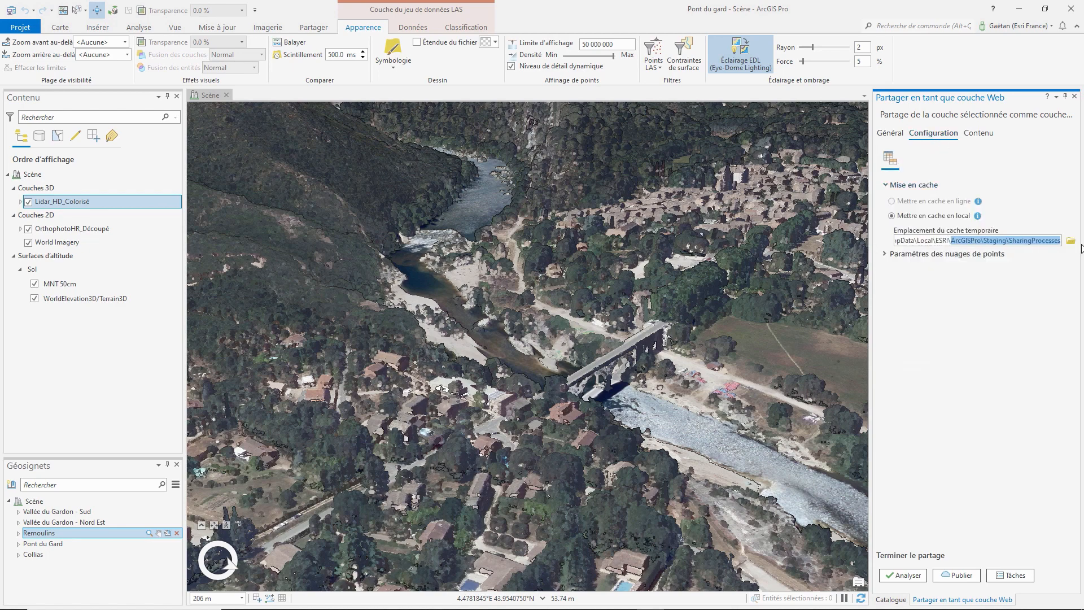
{"action": "left_click", "coordinate": [1067, 275]}
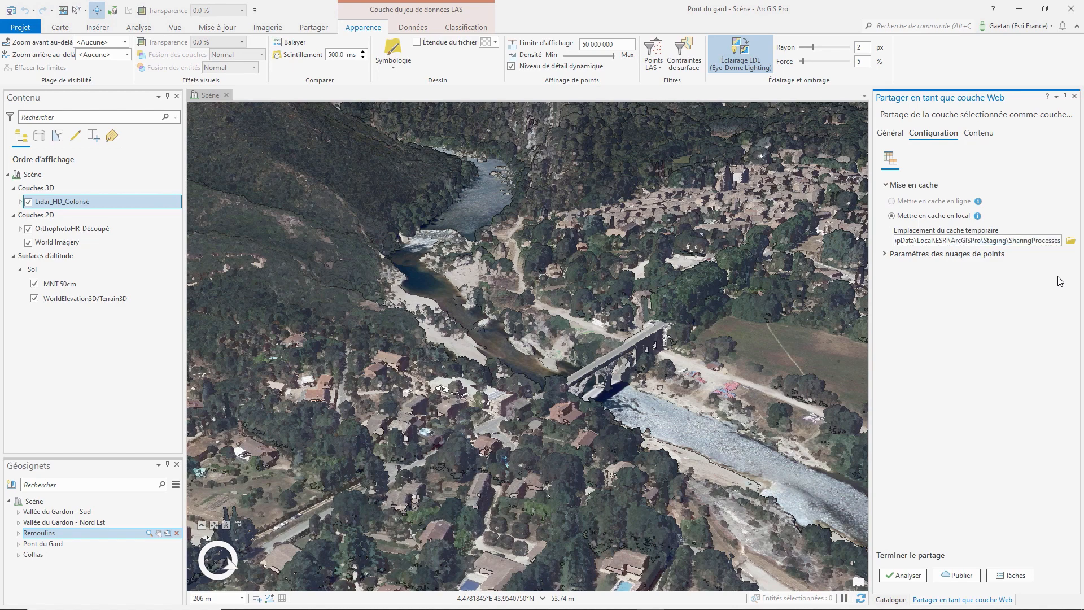
{"action": "left_click", "coordinate": [890, 133]}
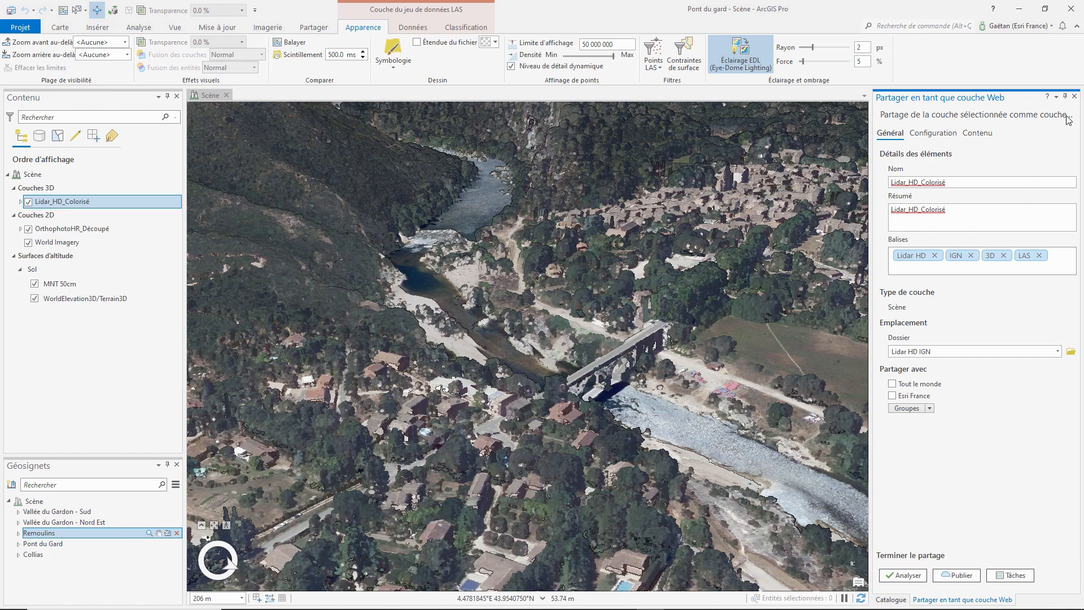
{"action": "left_click", "coordinate": [1075, 97]}
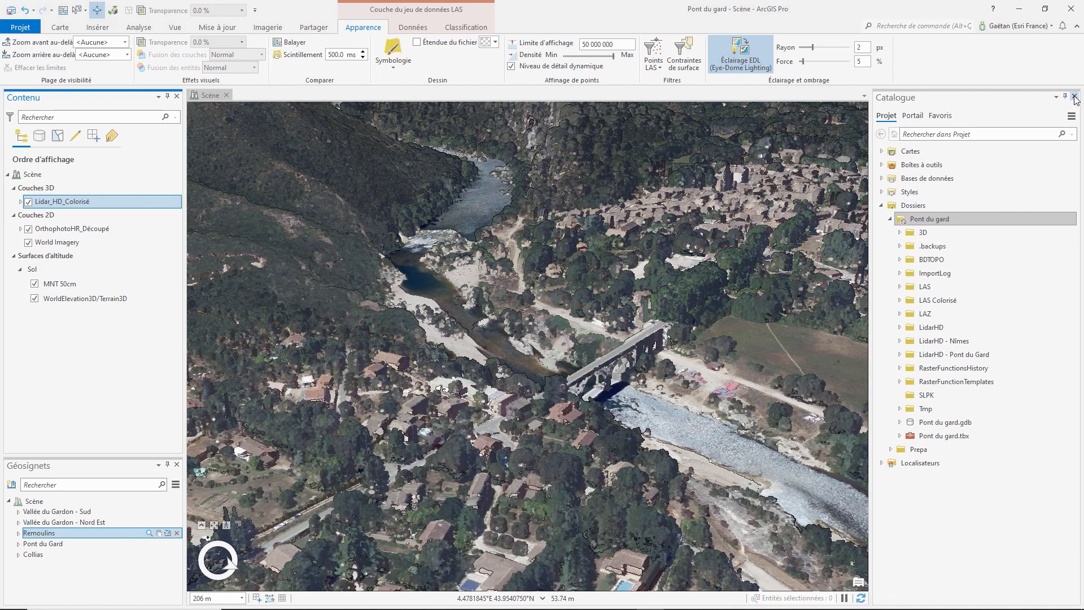
Find the point cloud scene layer content creation tool by searching "LAS SLPK", and use Lidar_HD_Colorisé as its input dataset
{"action": "left_click", "coordinate": [895, 26]}
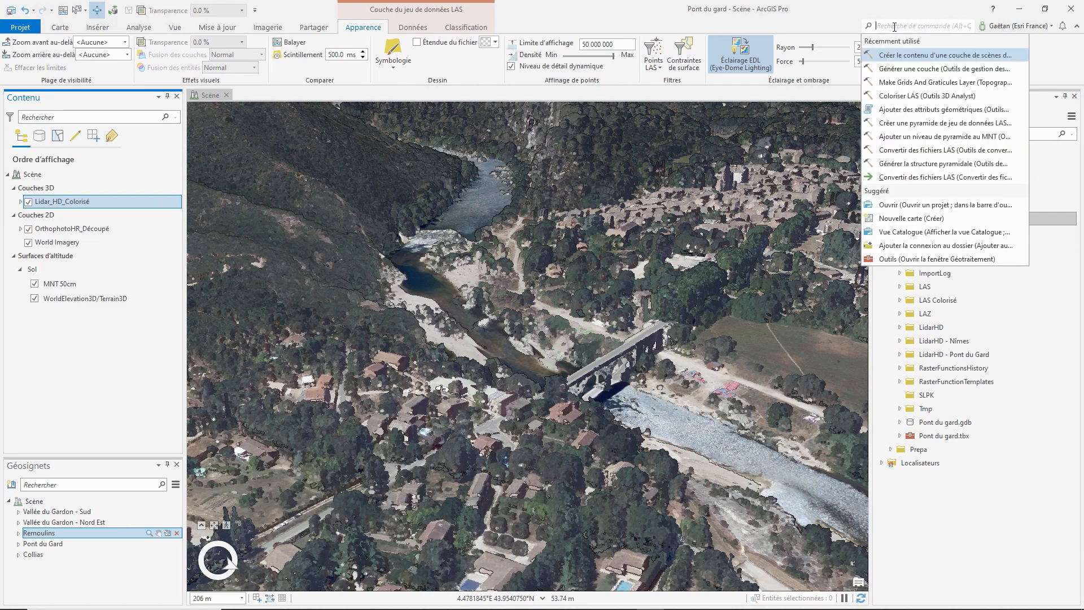
{"action": "type", "text": "LAS"}
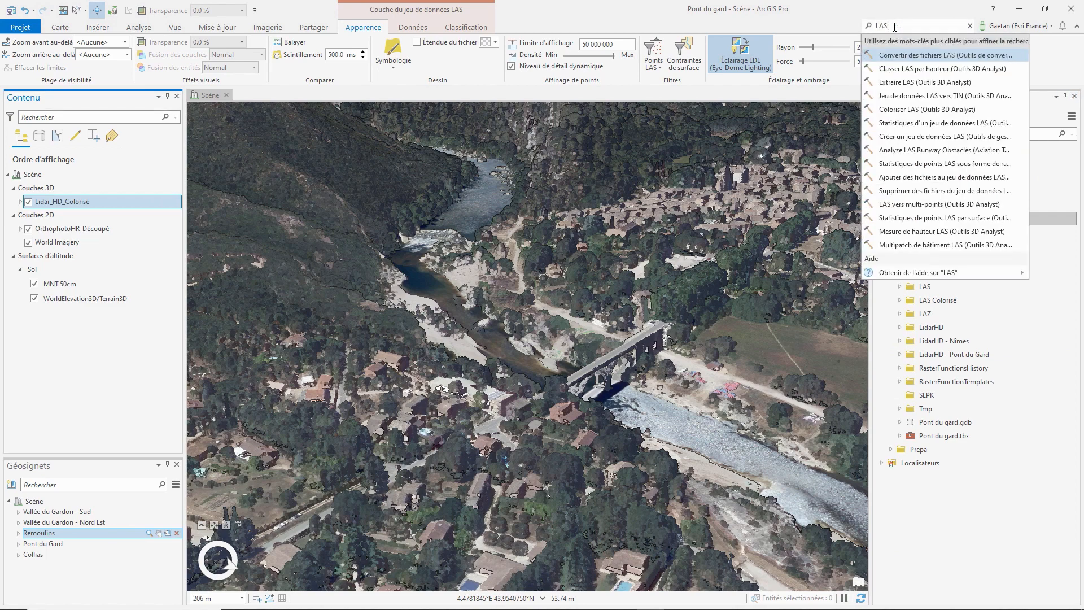
{"action": "type", "text": " SLPK"}
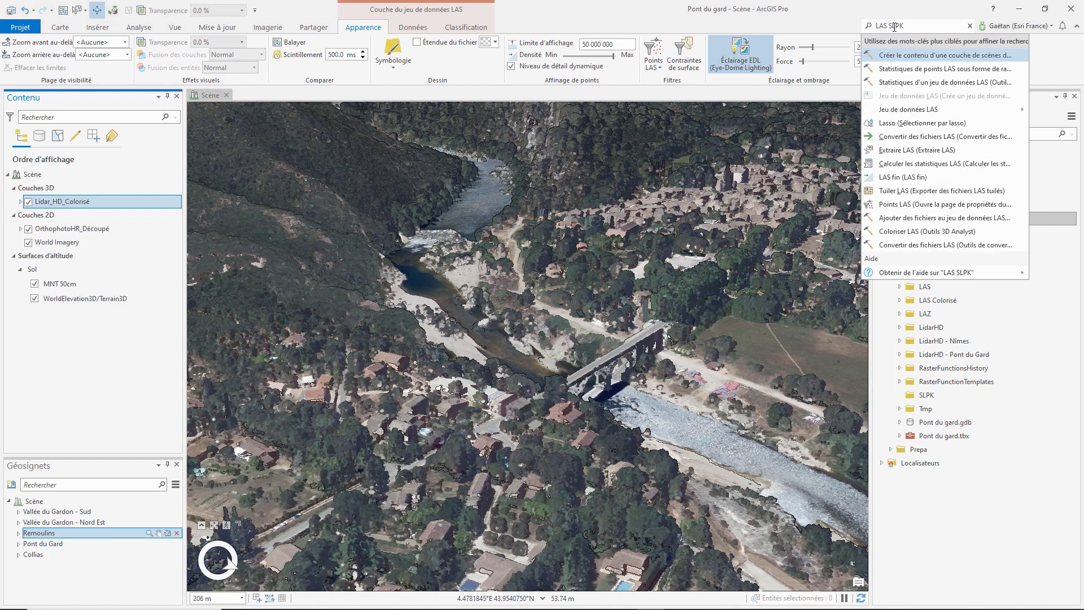
{"action": "left_click", "coordinate": [902, 56]}
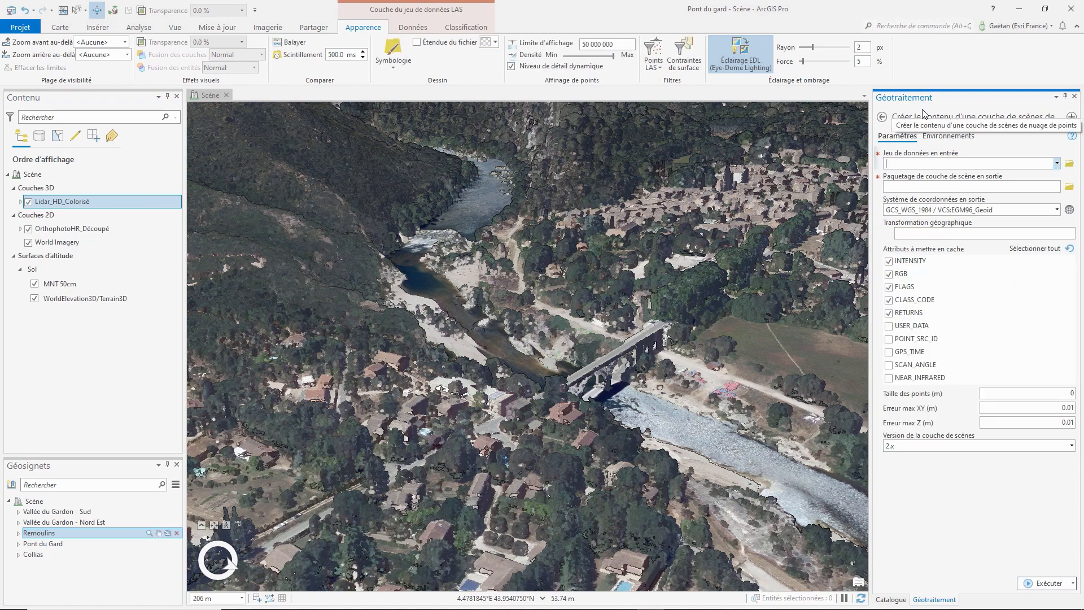
{"action": "left_click", "coordinate": [1056, 163]}
{"action": "left_click", "coordinate": [1022, 173]}
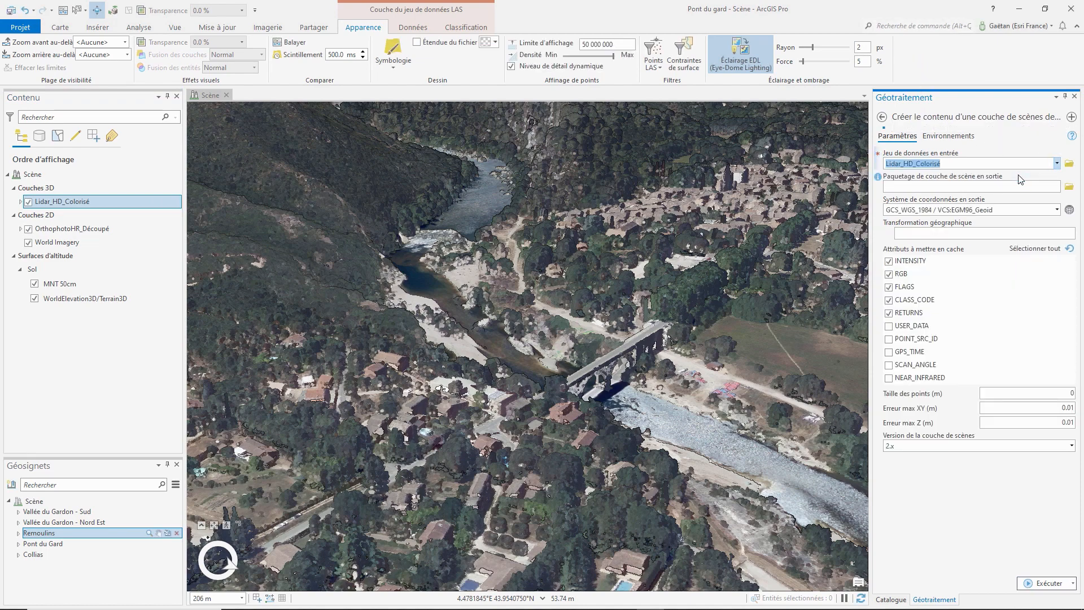
Set the output scene layer package to Lidar_HD_Colorisé in the project's SLPK folder
{"action": "left_click", "coordinate": [1062, 187]}
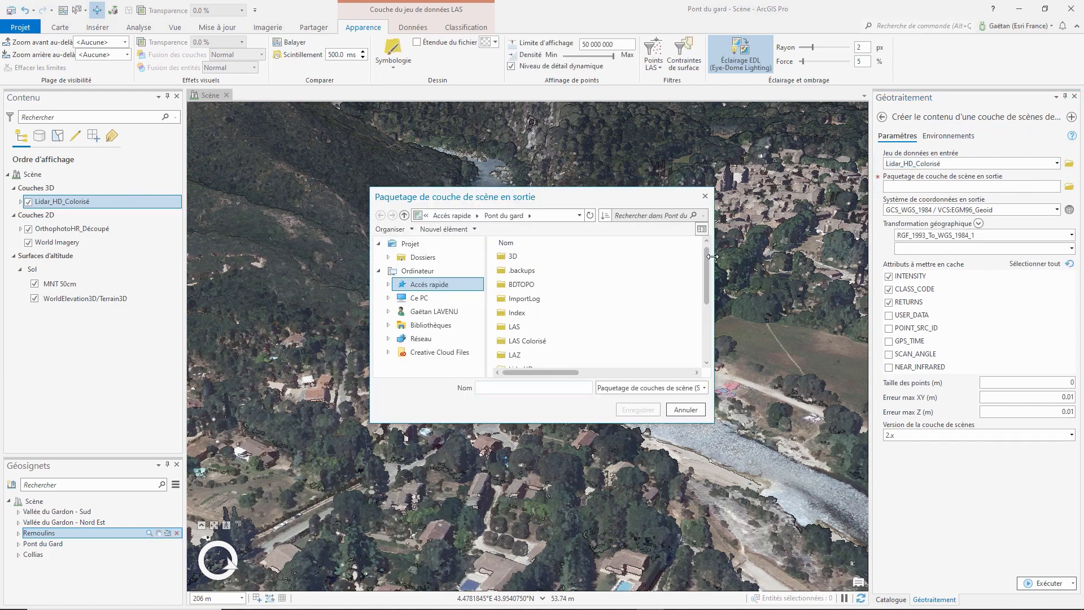
{"action": "left_click_drag", "start_coordinate": [707, 281], "coordinate": [708, 287]}
{"action": "scroll", "coordinate": [693, 311], "scroll_direction": "down", "scroll_amount": 3}
{"action": "double_click", "coordinate": [531, 358]}
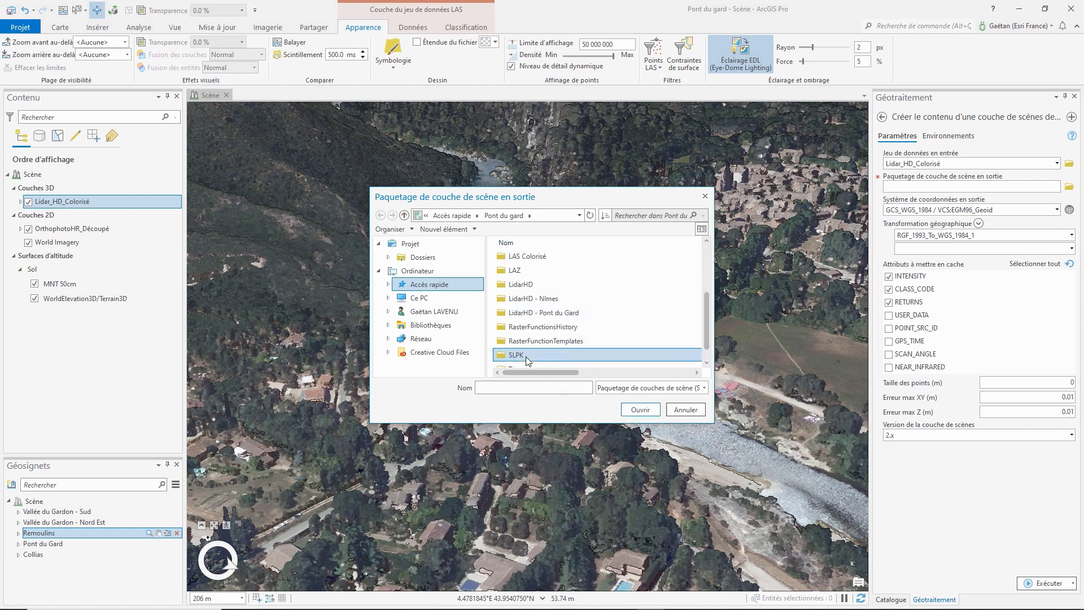
{"action": "left_click", "coordinate": [512, 387]}
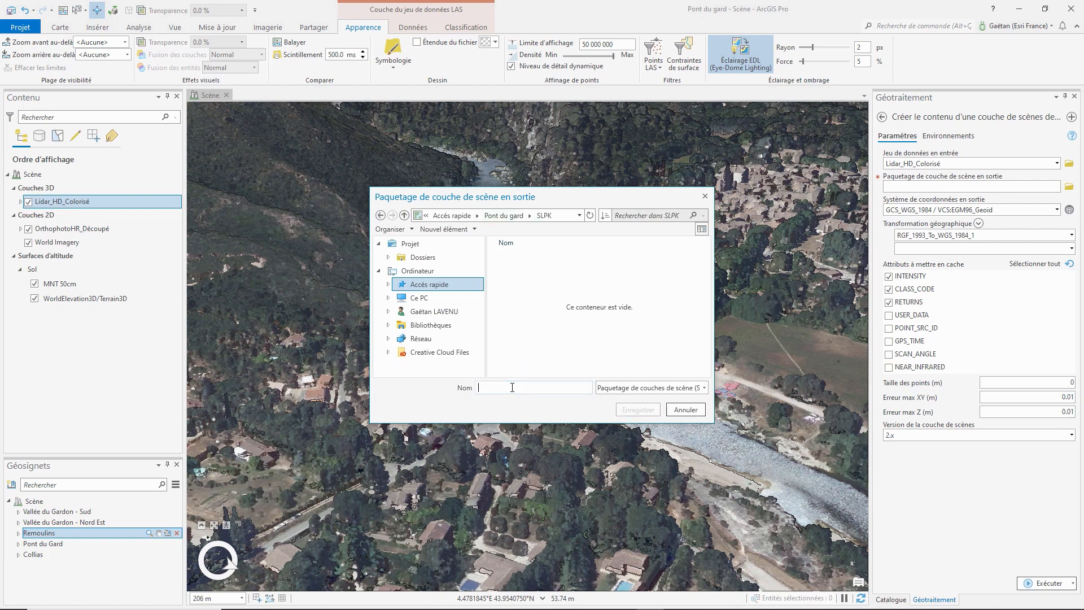
{"action": "type", "text": "Lidar_HD_Colorisé"}
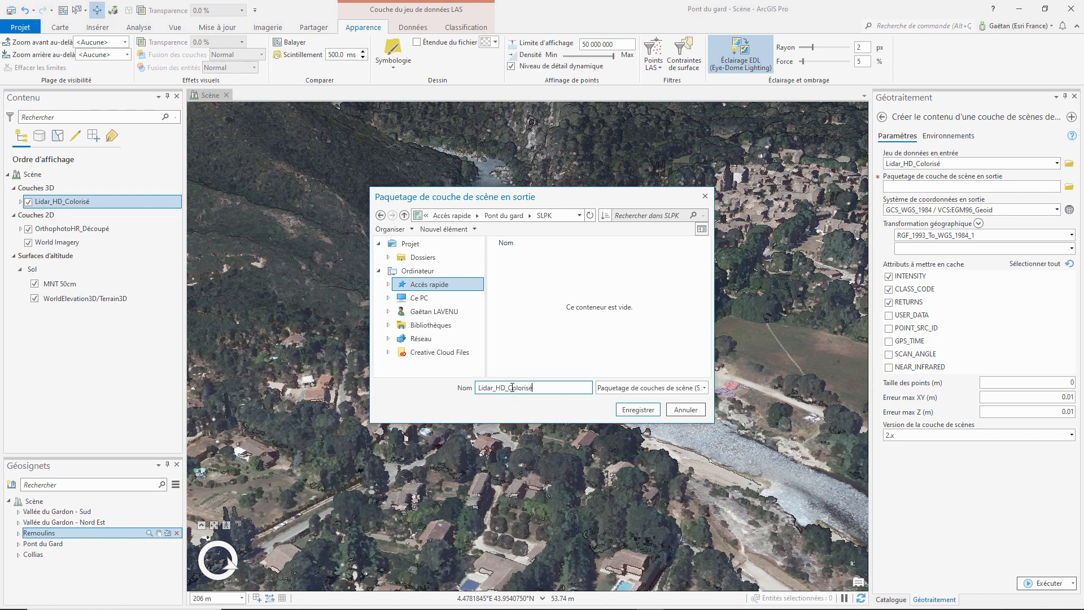
{"action": "left_click", "coordinate": [638, 410]}
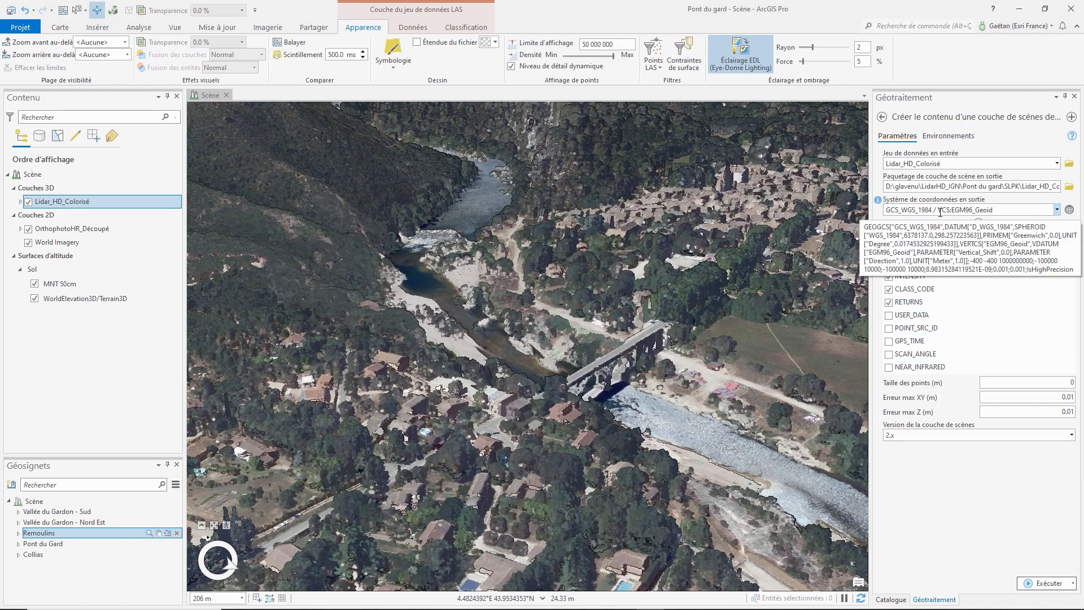
Set the output coordinate system to WGS 1984 Web Mercator (auxiliary sphere) and run the scene layer package creation
{"action": "left_click", "coordinate": [1057, 210]}
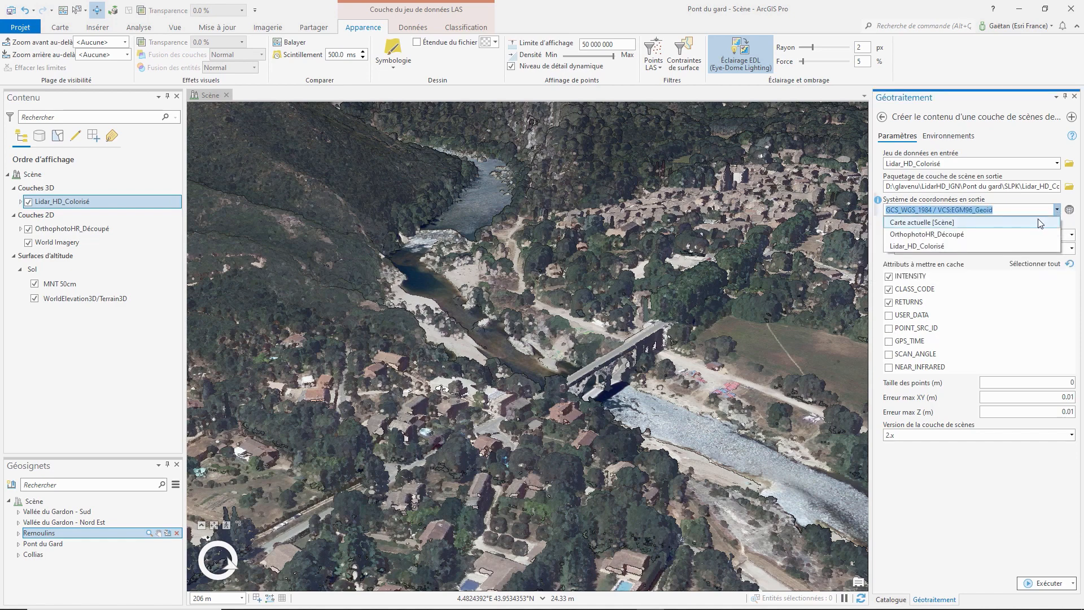
{"action": "left_click", "coordinate": [1041, 223]}
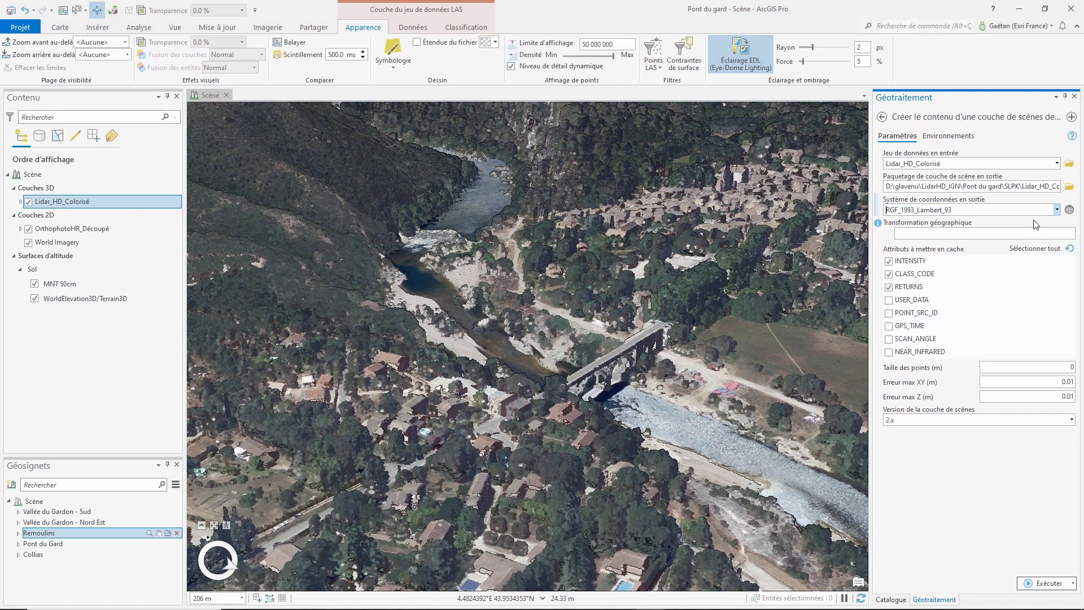
{"action": "left_click", "coordinate": [1069, 211]}
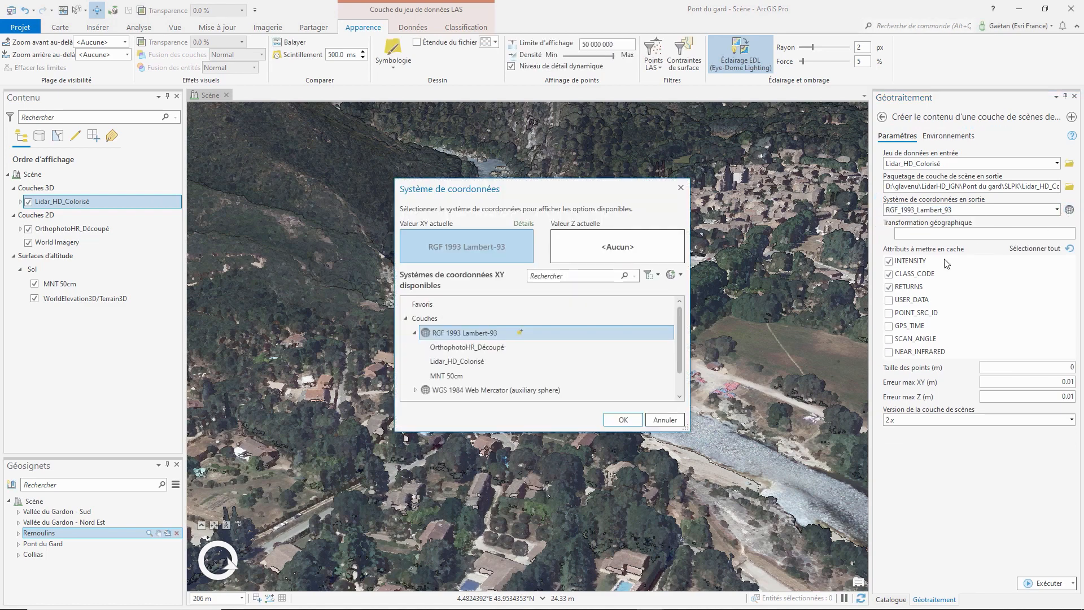
{"action": "left_click", "coordinate": [509, 390]}
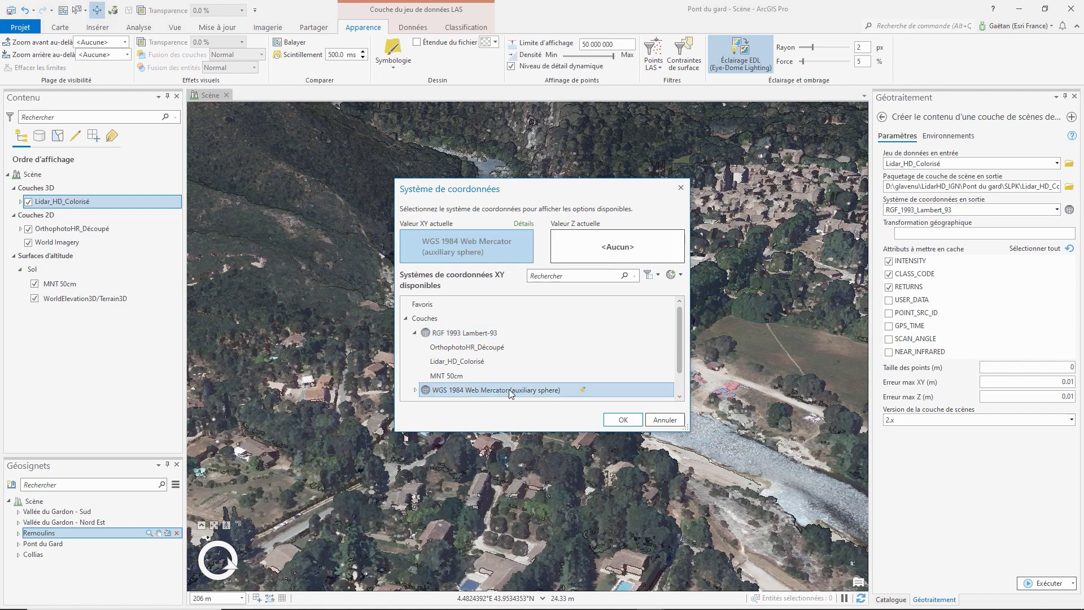
{"action": "left_click", "coordinate": [625, 420]}
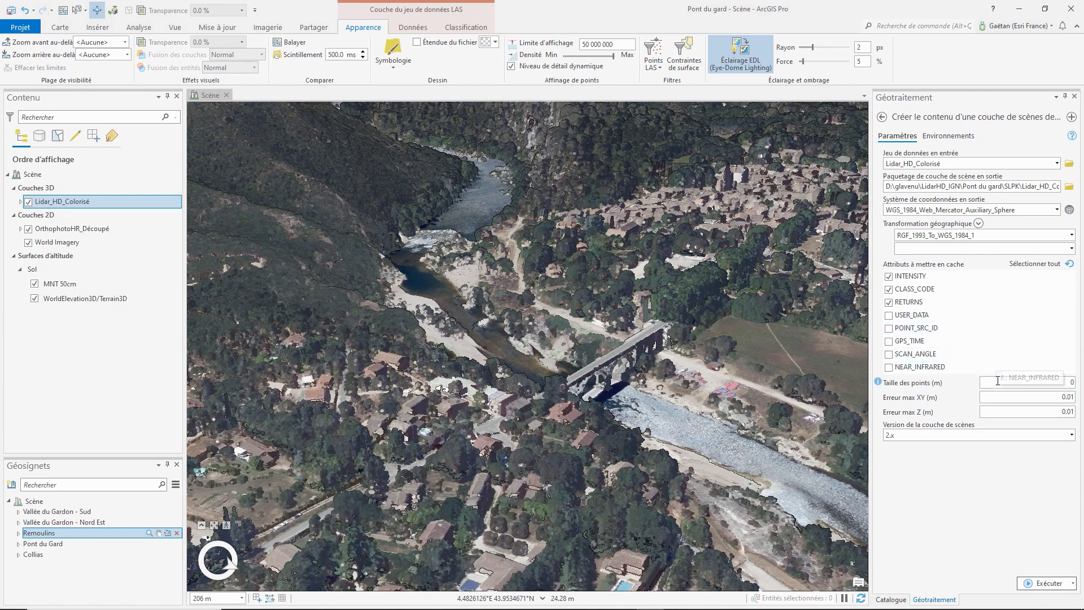
{"action": "left_click", "coordinate": [1034, 584]}
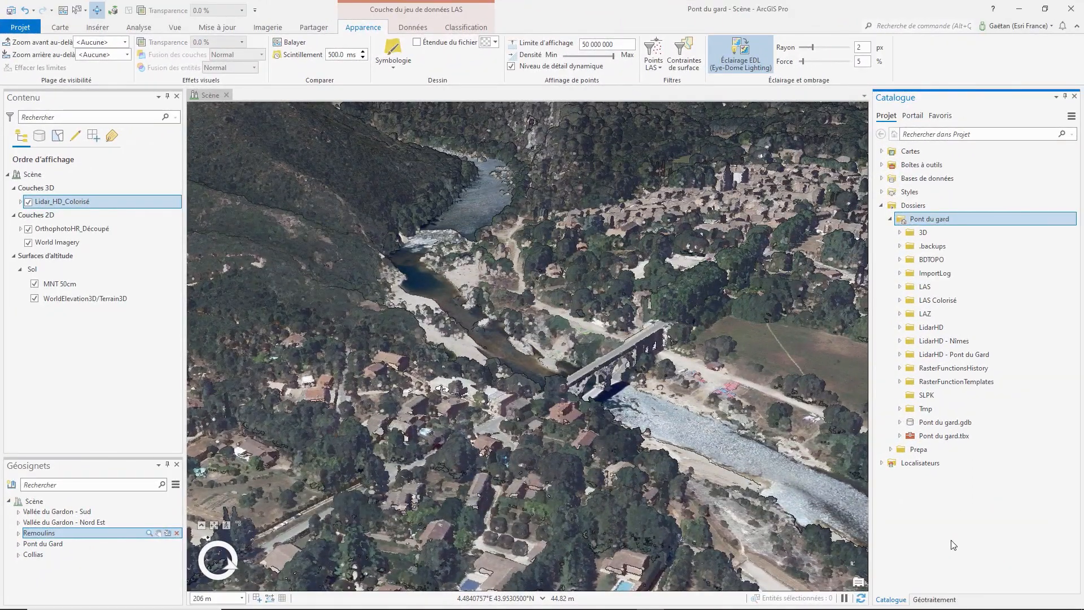
Refresh the project's SLPK folder and list the scene layer package it contains
{"action": "left_click", "coordinate": [926, 397]}
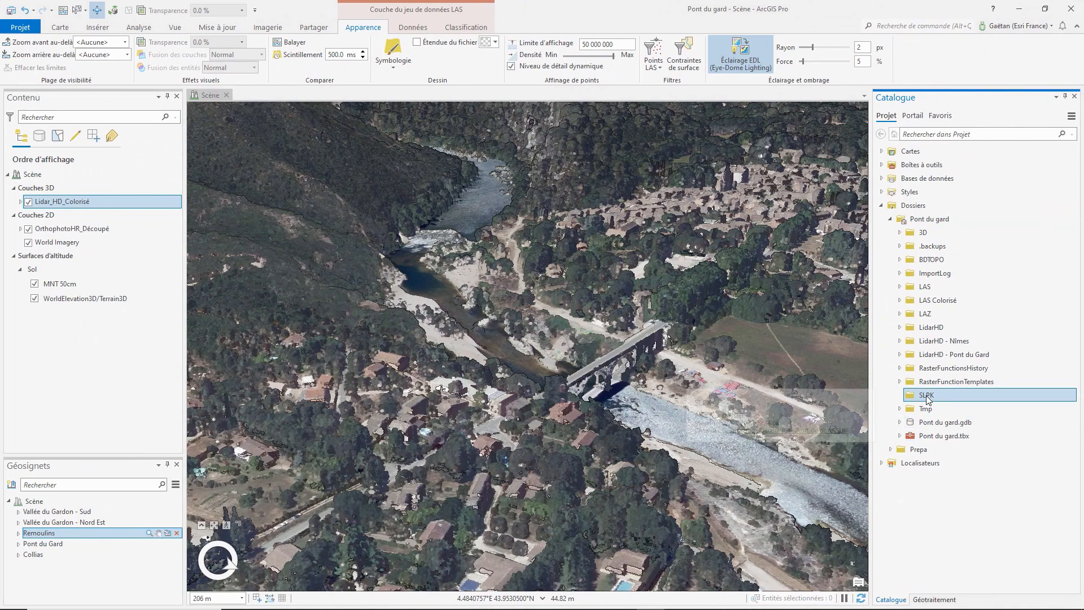
{"action": "right_click", "coordinate": [927, 399]}
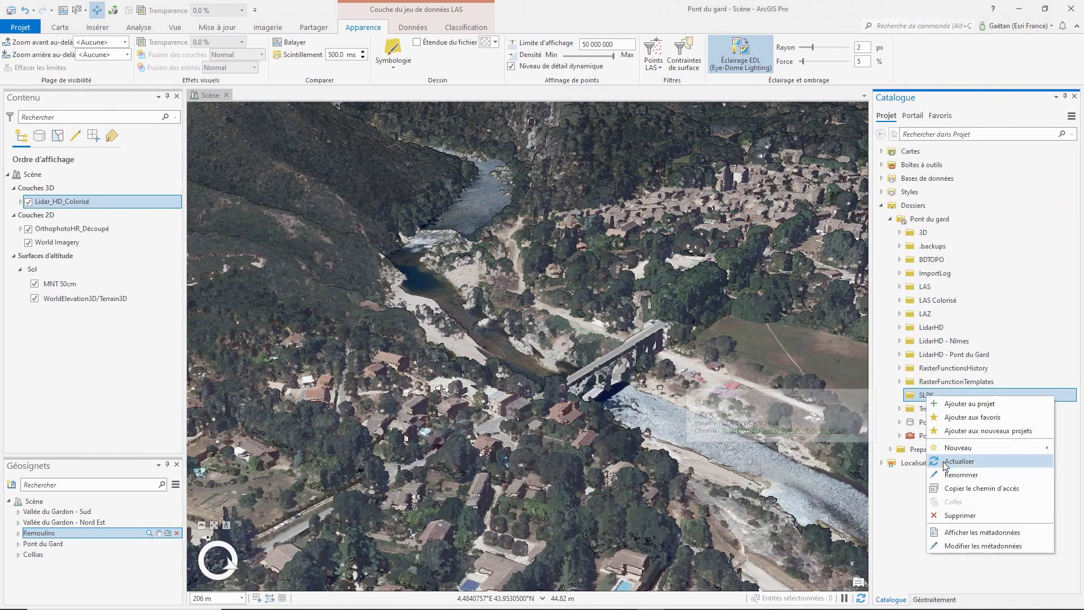
{"action": "left_click", "coordinate": [945, 464]}
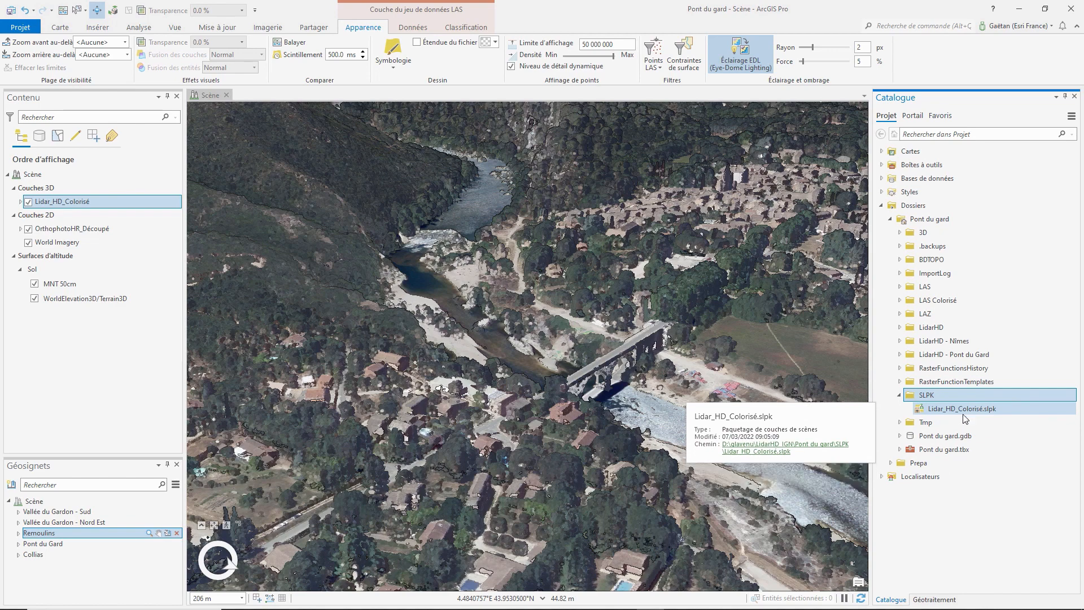
Find the package sharing tool by searching "Partager paquetage", and use Lidar_HD_Colorisé.slpk from the SLPK folder as its input package
{"action": "left_click", "coordinate": [891, 25]}
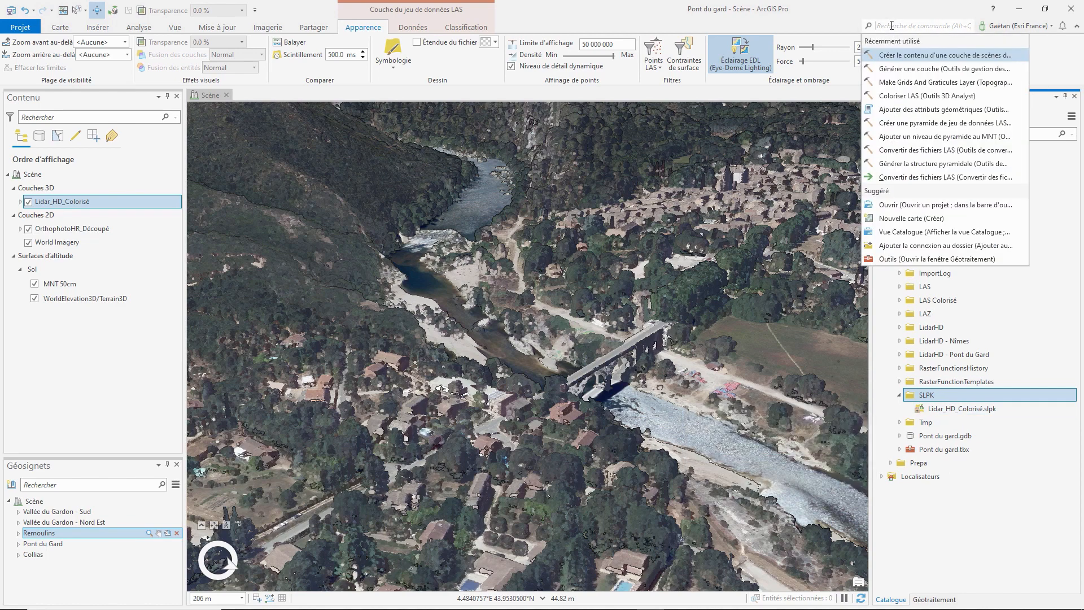
{"action": "type", "text": "Partager"}
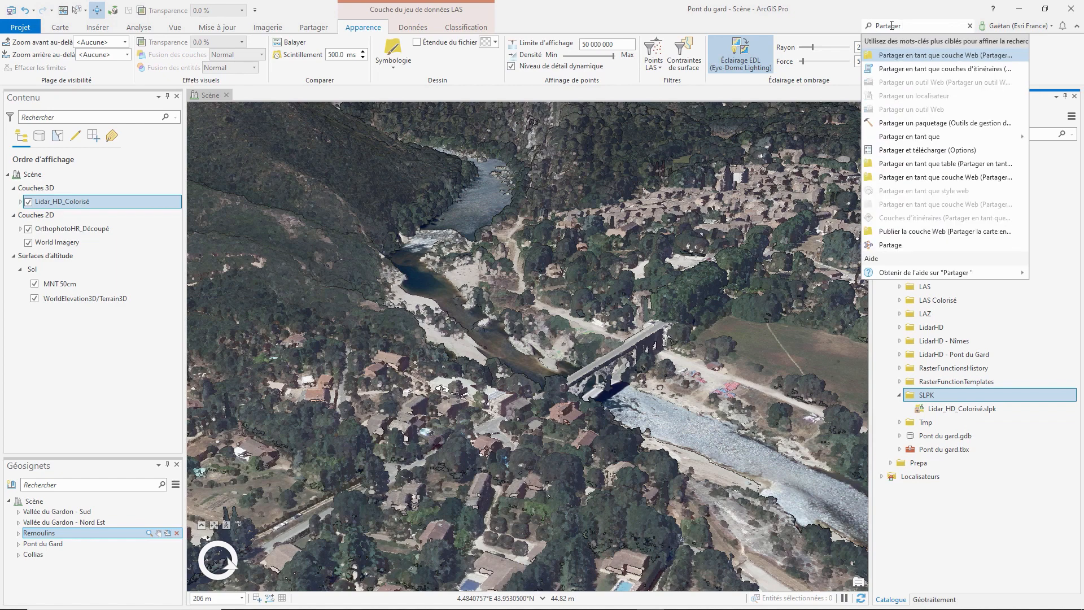
{"action": "type", "text": " paquetage"}
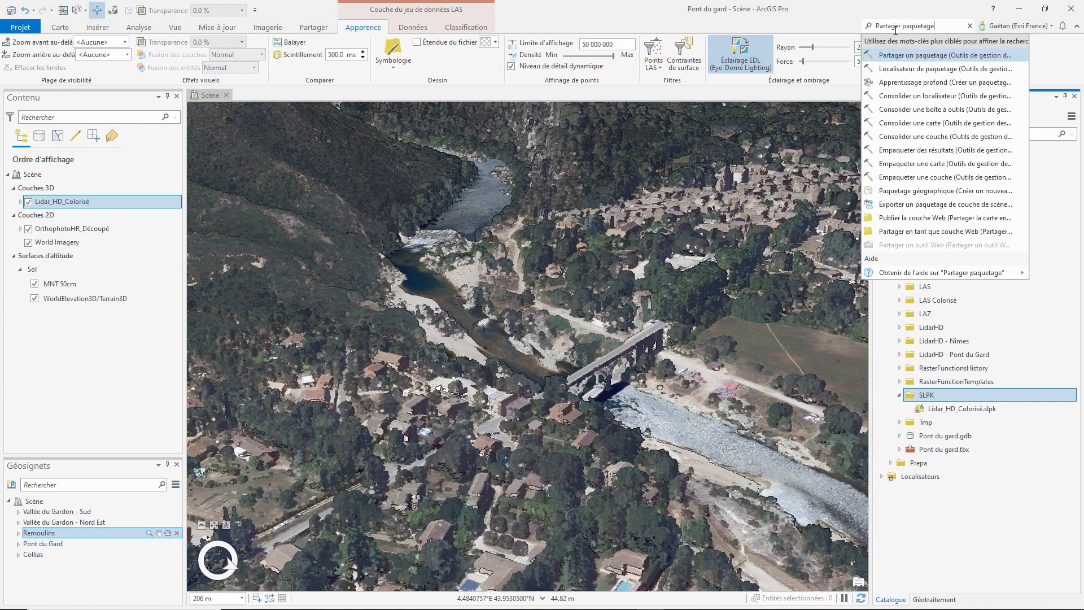
{"action": "left_click", "coordinate": [898, 57]}
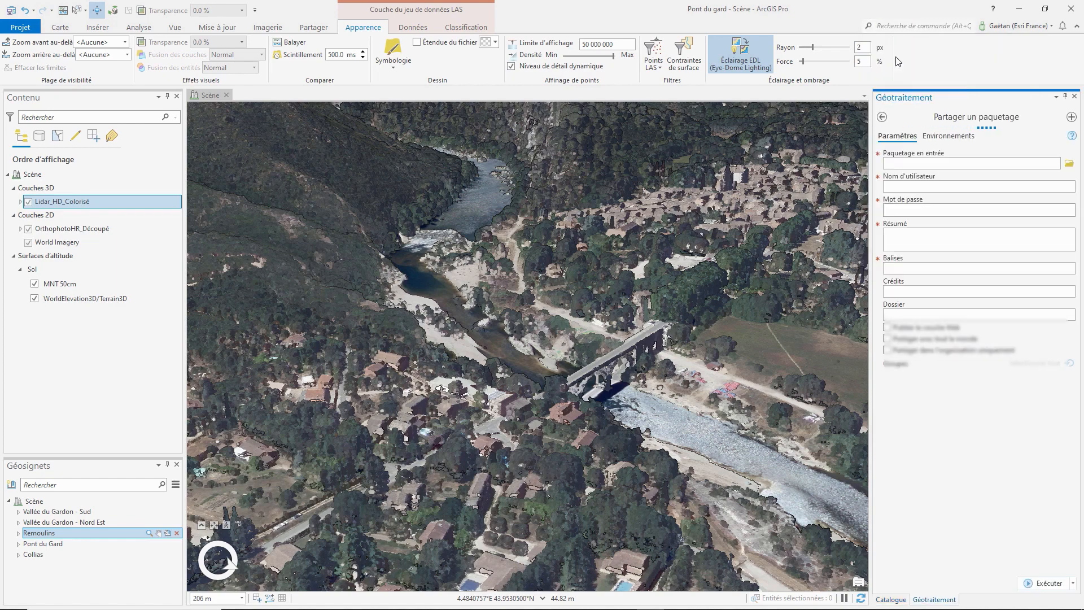
{"action": "left_click", "coordinate": [1069, 165]}
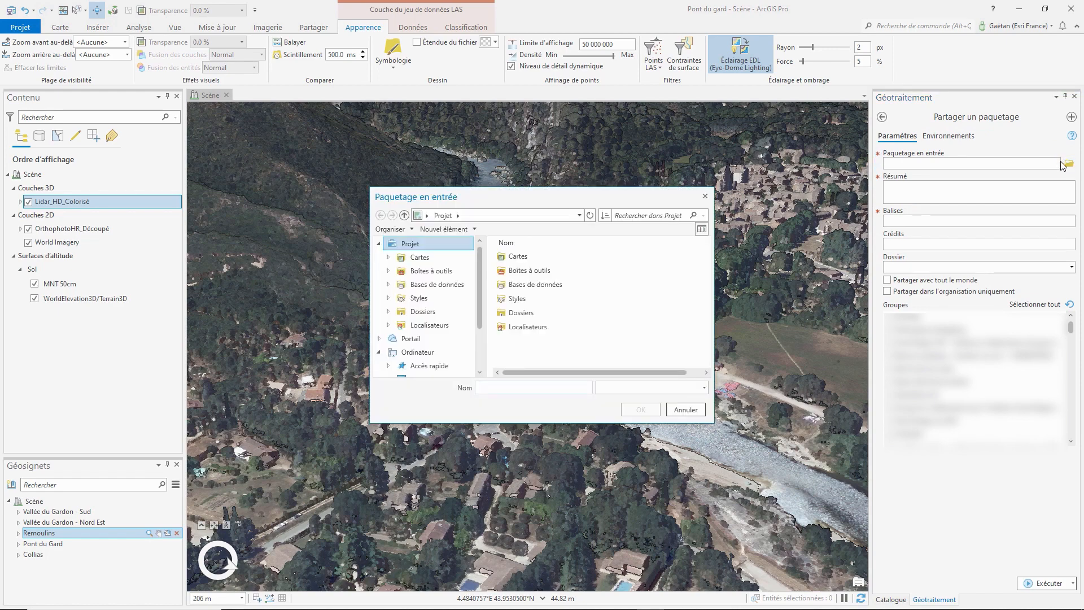
{"action": "left_click", "coordinate": [542, 256]}
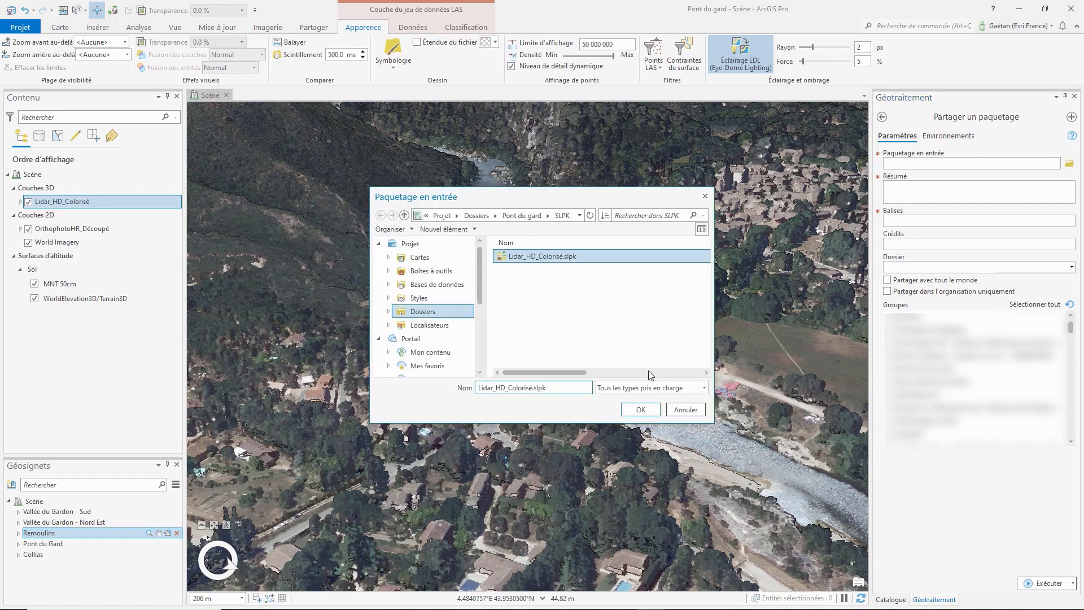
{"action": "left_click", "coordinate": [641, 409]}
Enter the summary "Lidar HD IGN Colorisé sur la vallée du Gardon", tag "Lidar HD" and credits "IGN", and choose the portal folder Lidar HD IGN
{"action": "left_click", "coordinate": [939, 188]}
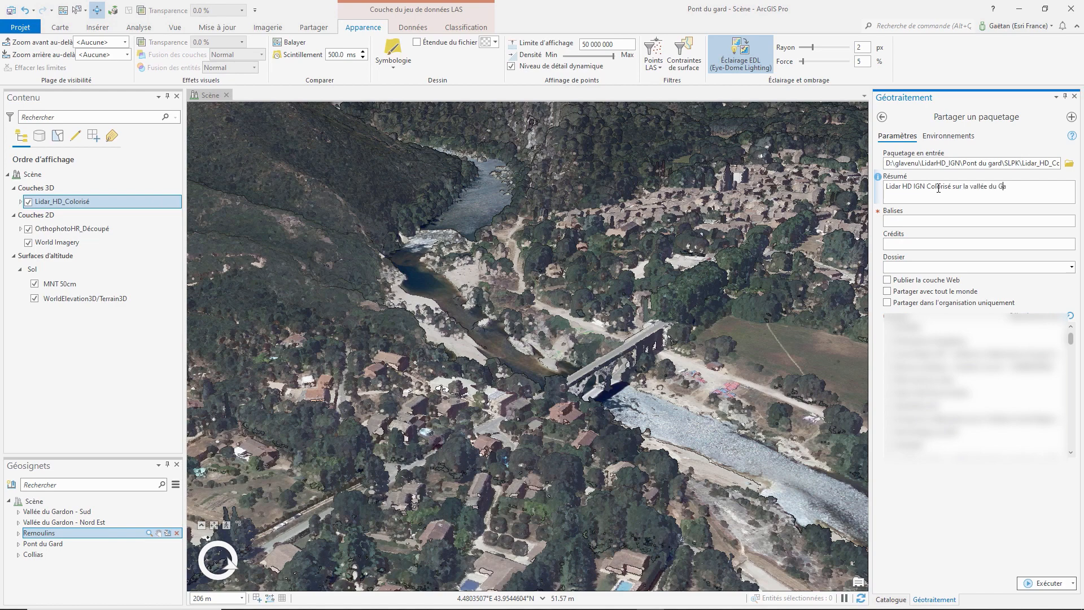
{"action": "left_click", "coordinate": [960, 221]}
{"action": "left_click", "coordinate": [1071, 269]}
{"action": "type", "text": "Lidar HD IGN"}
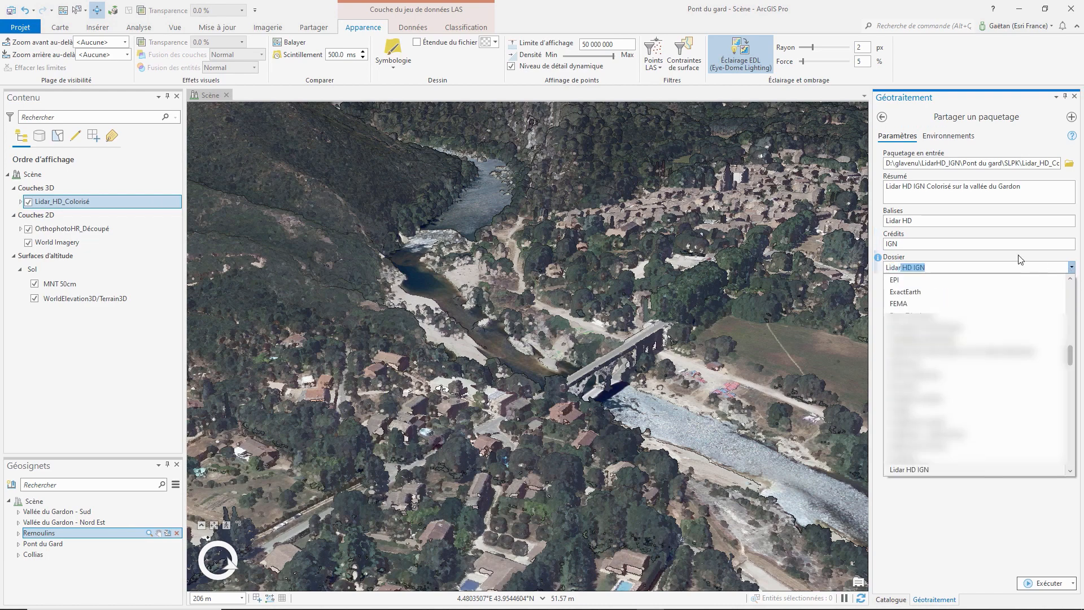
{"action": "left_click", "coordinate": [1009, 269]}
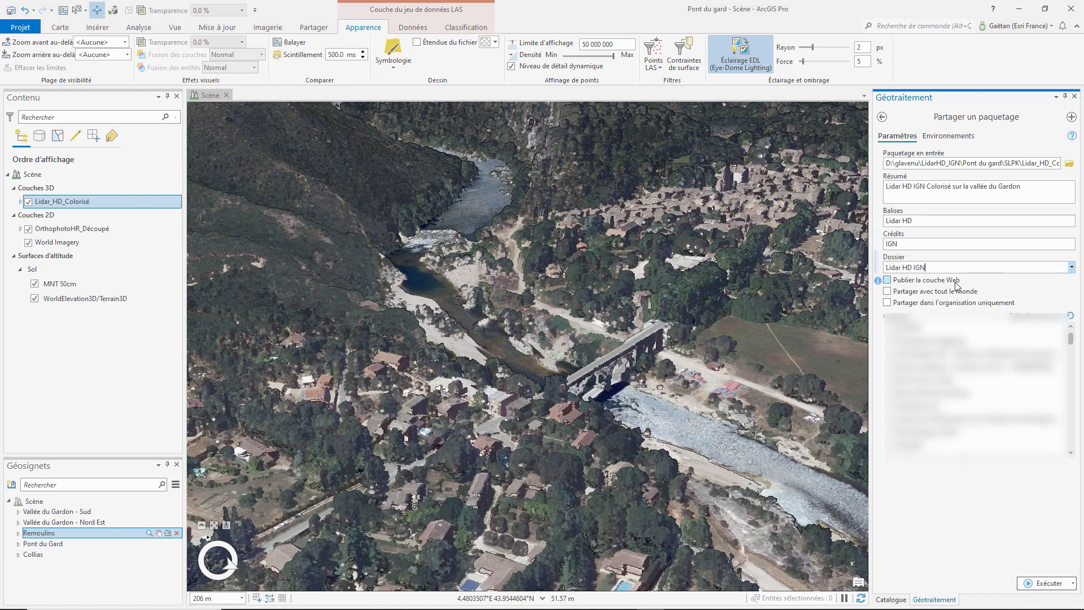
Enable publishing of the web layer and run the package sharing
{"action": "left_click", "coordinate": [932, 282]}
{"action": "left_click", "coordinate": [1043, 584]}
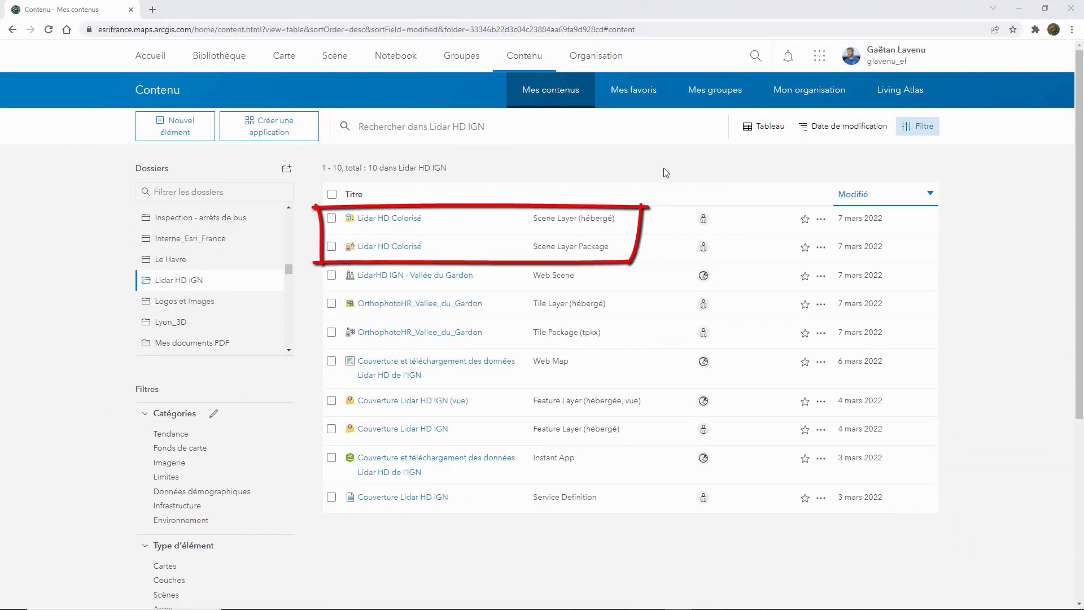
In ArcGIS Online, open the hosted Lidar HD Colorisé scene layer in Scene Viewer and bring up the layer's drawing style choices
{"action": "left_click", "coordinate": [419, 220]}
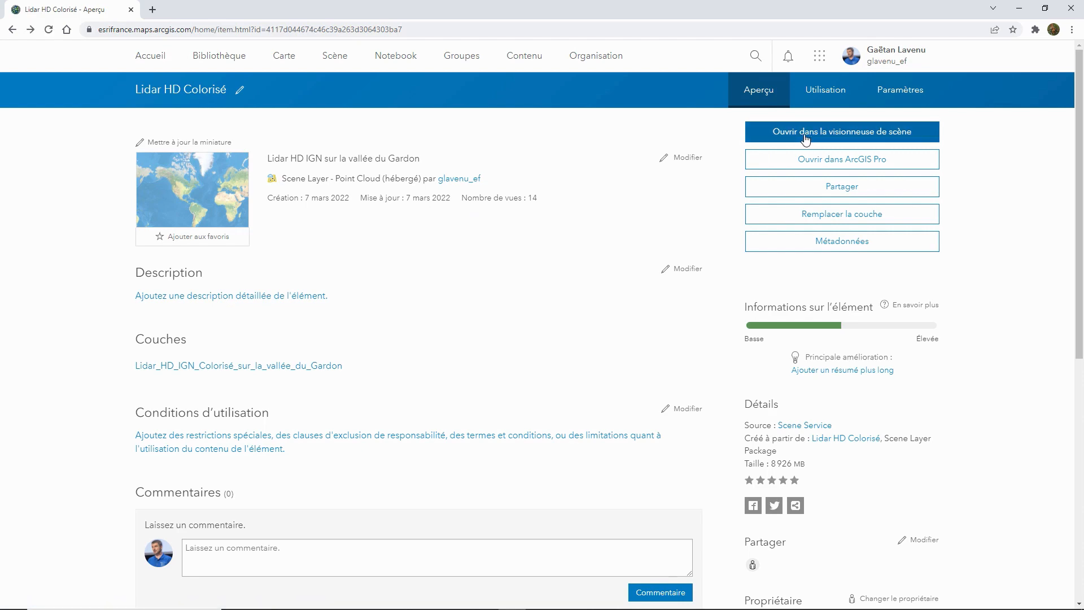
{"action": "left_click", "coordinate": [845, 135]}
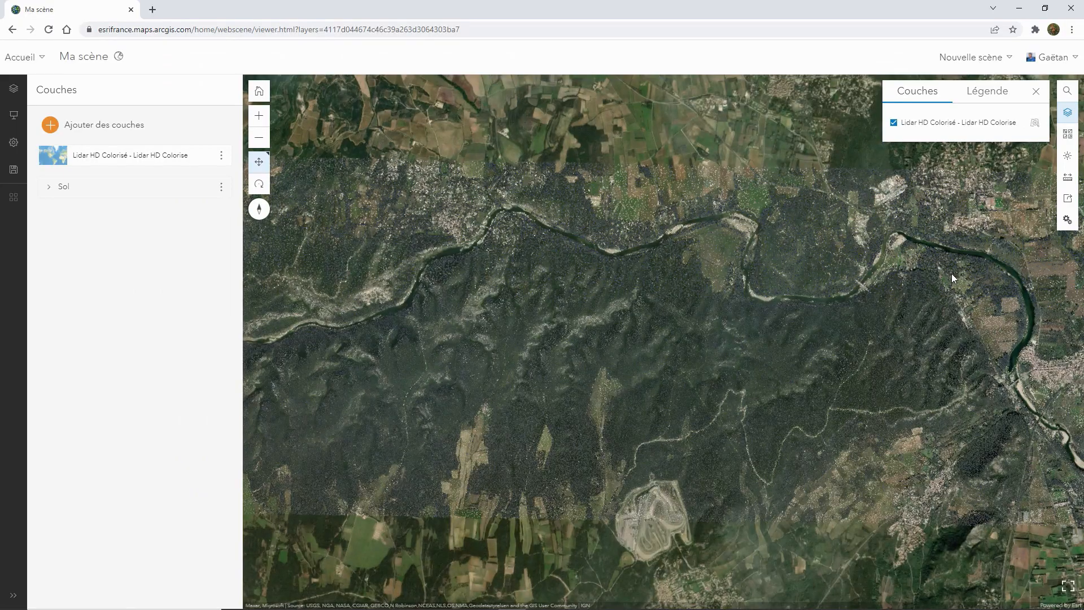
{"action": "scroll", "coordinate": [951, 273], "scroll_direction": "up", "scroll_amount": 10}
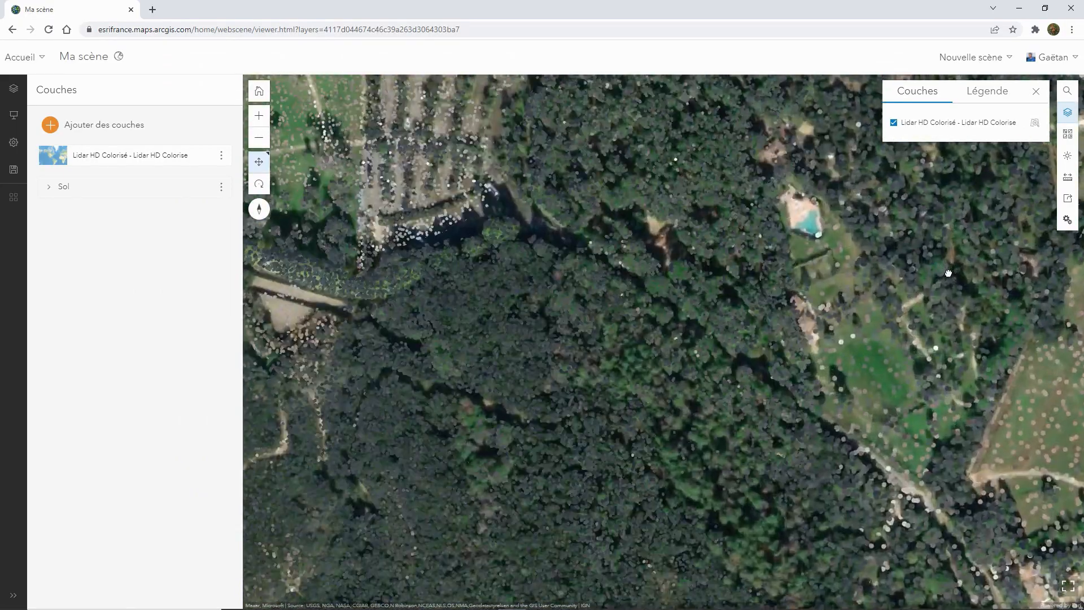
{"action": "right_click_drag", "start_coordinate": [949, 273], "coordinate": [580, 222]}
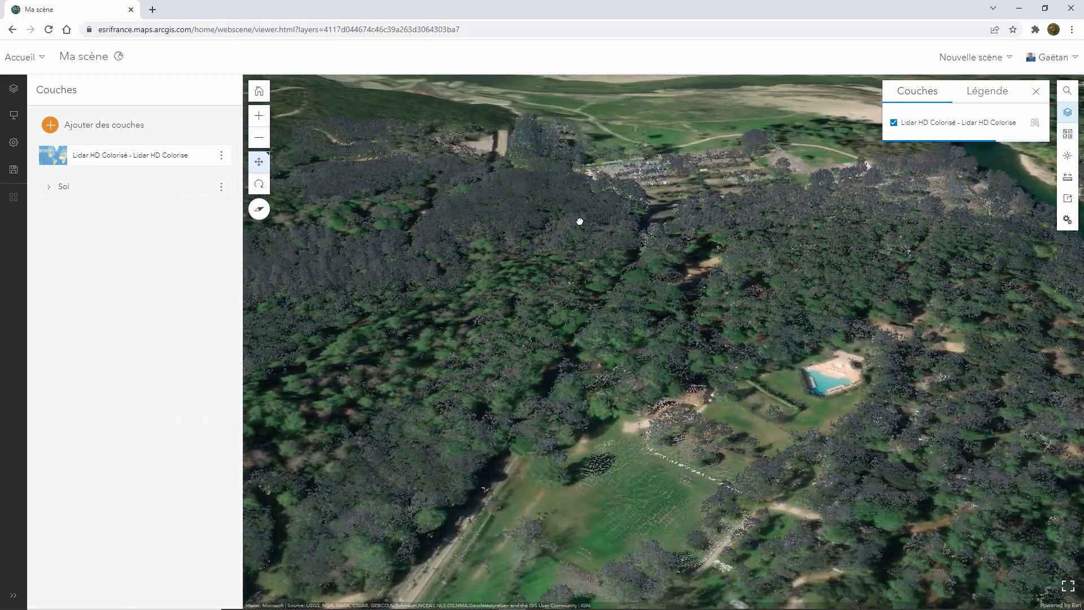
{"action": "left_click", "coordinate": [221, 155]}
{"action": "left_click", "coordinate": [231, 171]}
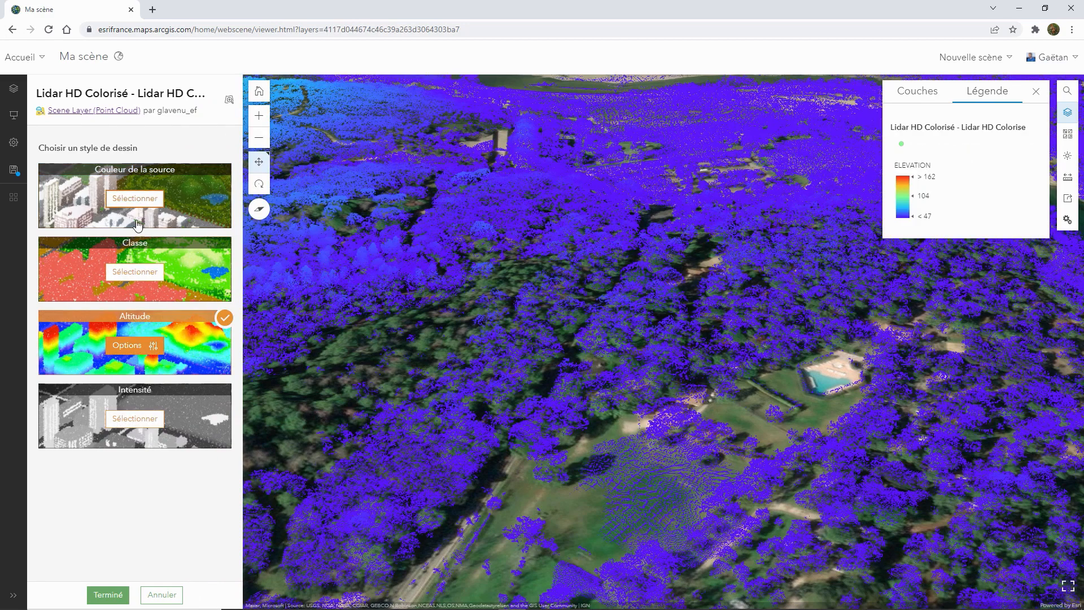
Try a slightly larger point size and intensity modulation in the layer's altitude style
{"action": "left_click", "coordinate": [132, 346]}
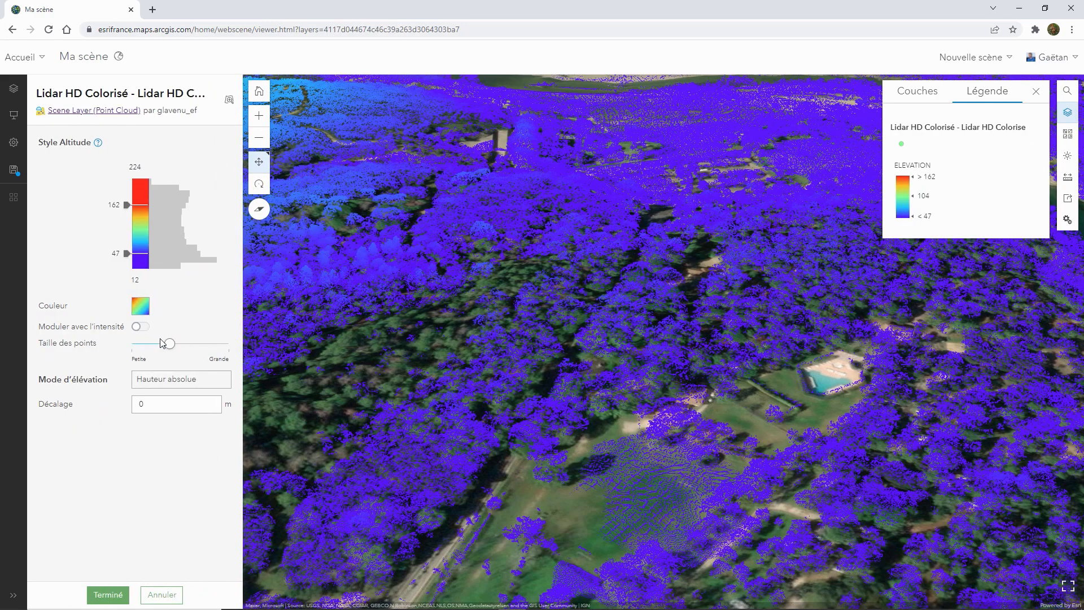
{"action": "left_click_drag", "start_coordinate": [161, 340], "coordinate": [168, 344]}
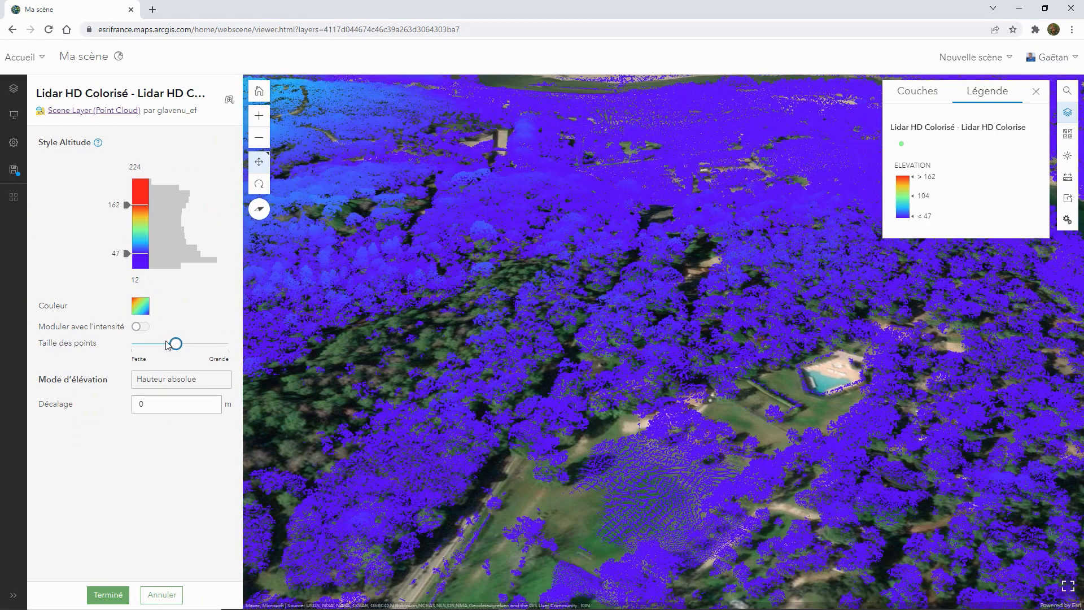
{"action": "left_click", "coordinate": [141, 328]}
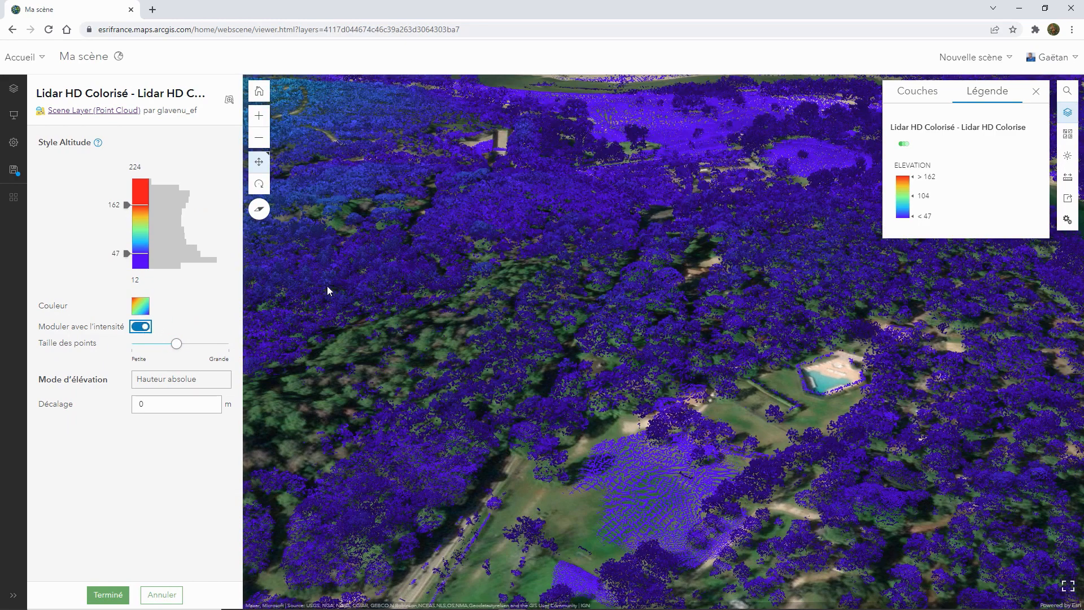
Try an altitude colour range from 12 to 171, look at the available colour ramps, and discard the altitude style changes
{"action": "left_click_drag", "start_coordinate": [603, 203], "coordinate": [460, 375]}
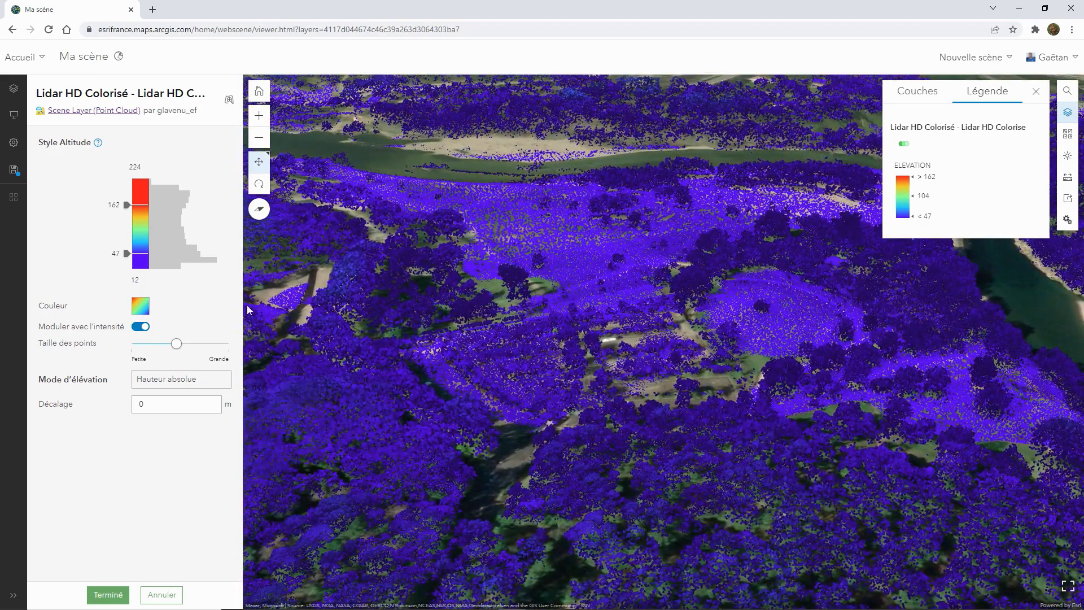
{"action": "left_click_drag", "start_coordinate": [130, 251], "coordinate": [127, 269]}
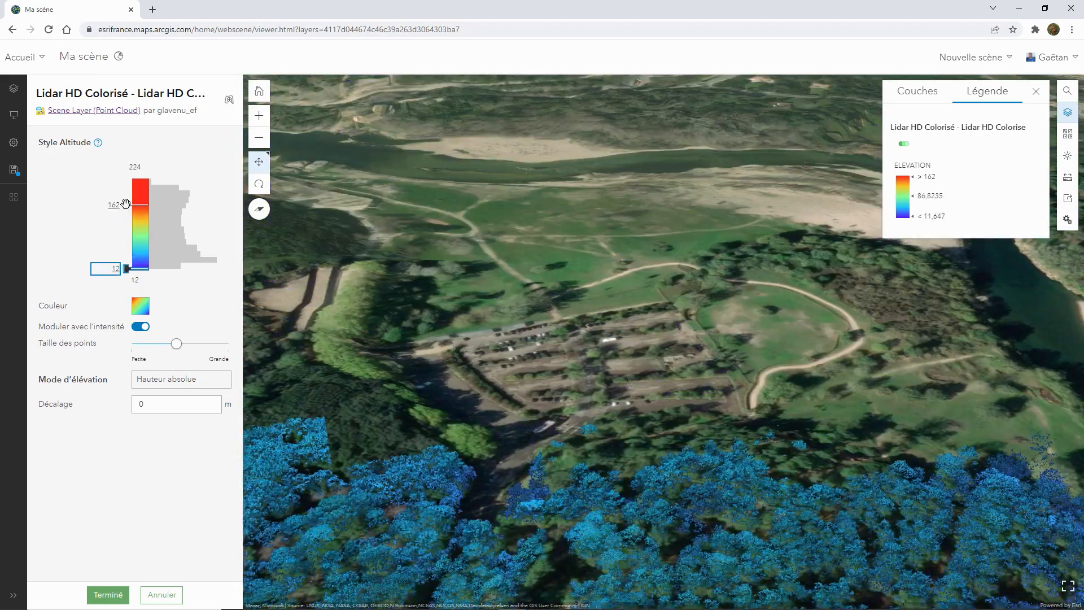
{"action": "mouse_move", "coordinate": [123, 205]}
{"action": "left_mouse_down"}
{"action": "mouse_move", "coordinate": [126, 247]}
{"action": "mouse_move", "coordinate": [126, 201]}
{"action": "left_mouse_up"}
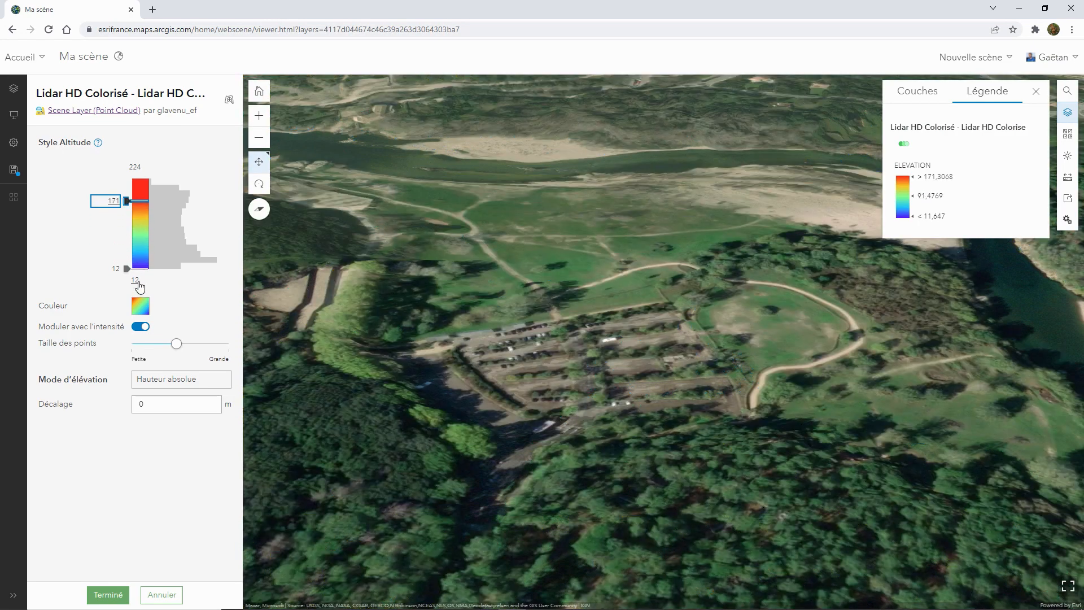
{"action": "left_click", "coordinate": [141, 306]}
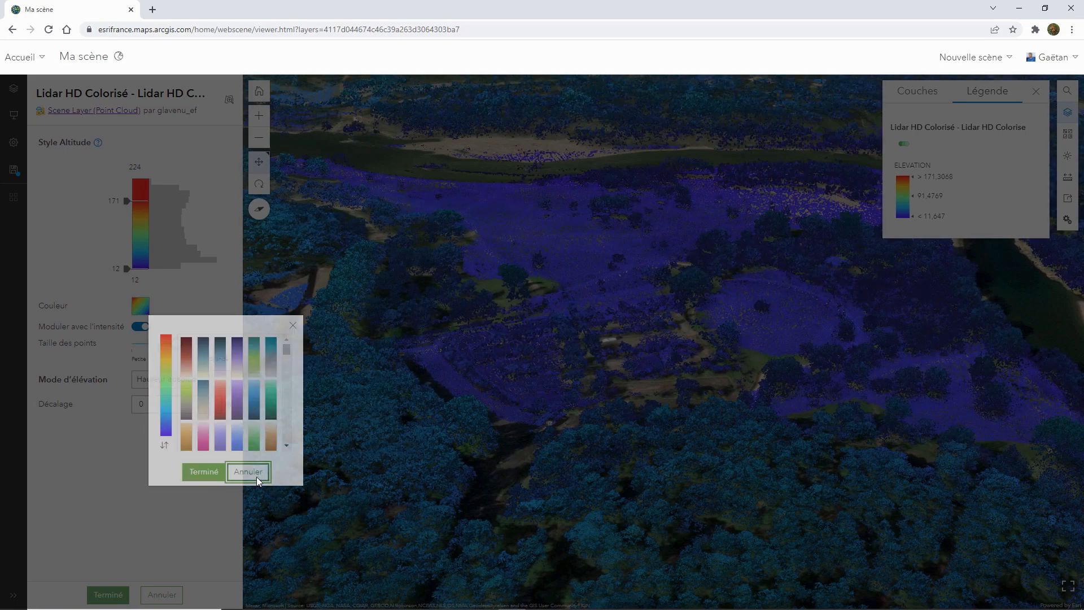
{"action": "left_click", "coordinate": [255, 474]}
{"action": "left_click", "coordinate": [162, 594]}
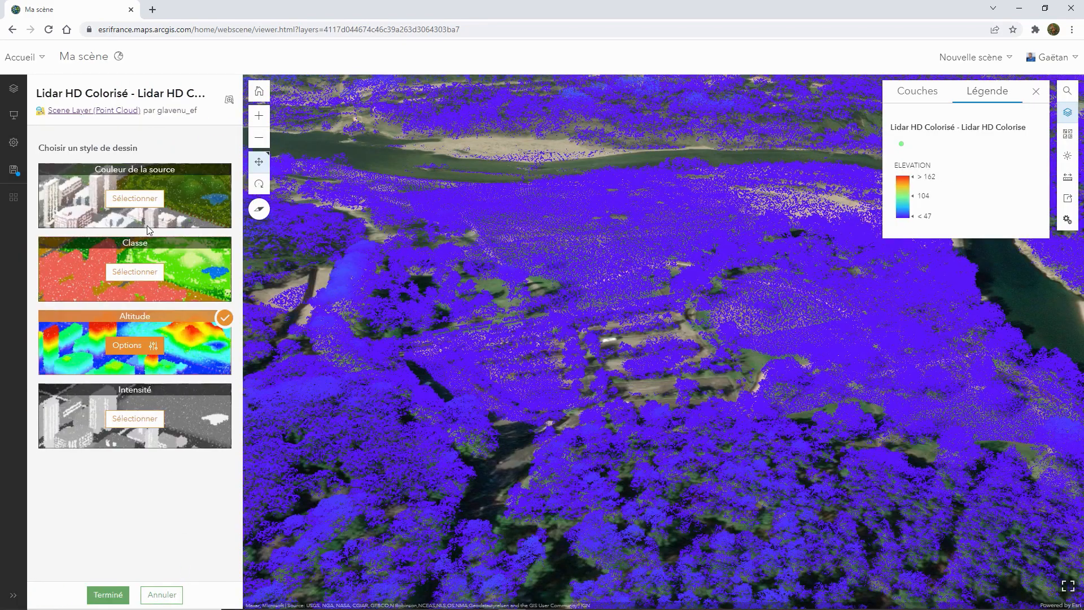
Apply the source colour style to the Lidar HD Colorisé layer with a larger point size, and confirm the style options
{"action": "left_click", "coordinate": [137, 208]}
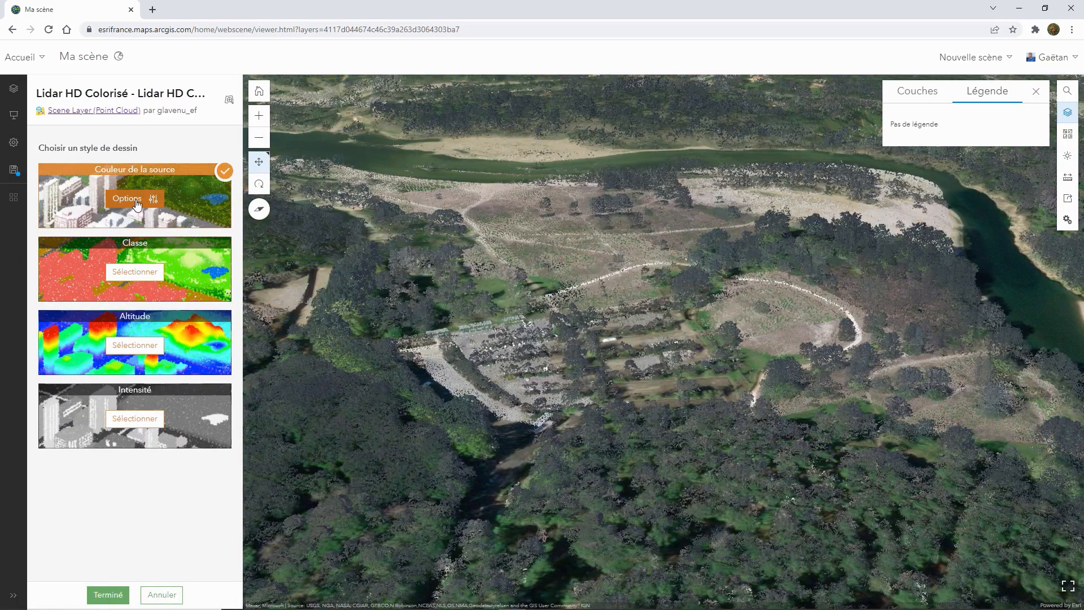
{"action": "left_click", "coordinate": [139, 205]}
{"action": "left_click_drag", "start_coordinate": [170, 159], "coordinate": [188, 160]}
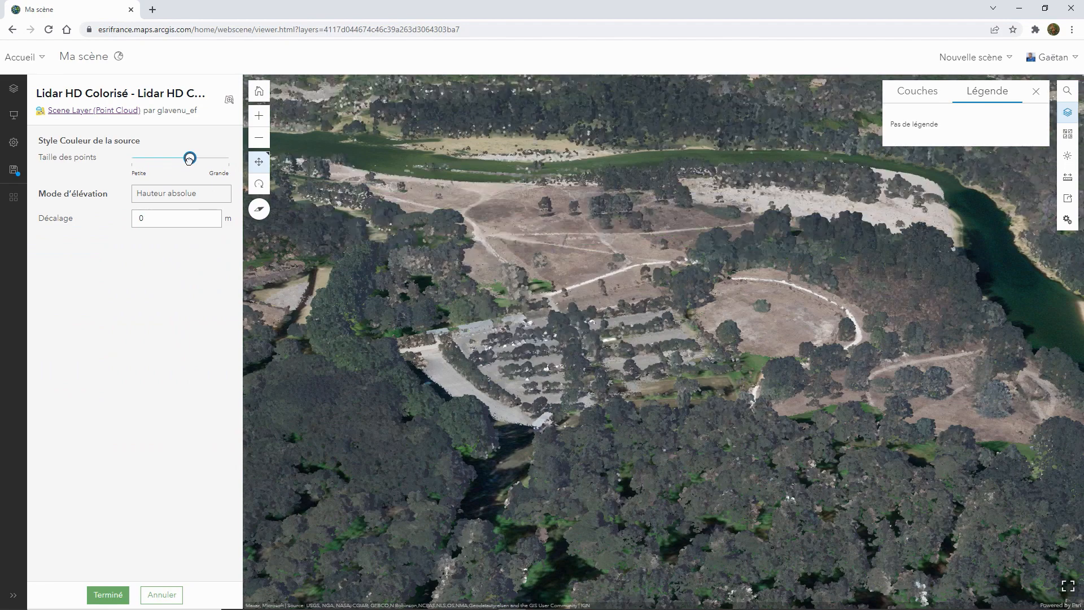
{"action": "left_click", "coordinate": [105, 594]}
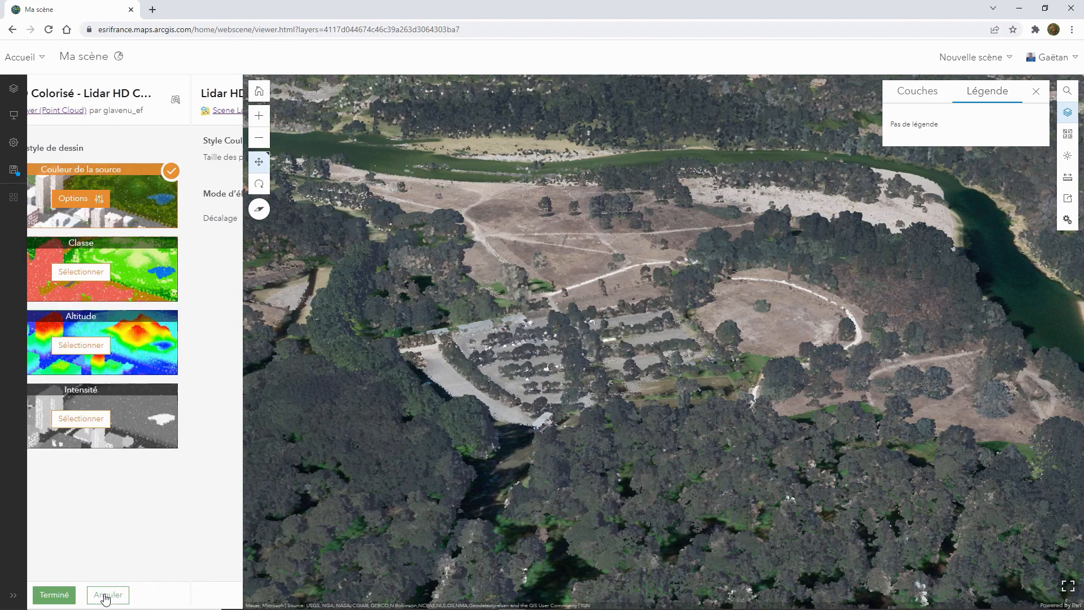
Cancel out of the drawing style settings and browse own content for layers to add, sorted by modification date with the most recent first
{"action": "left_click", "coordinate": [106, 594]}
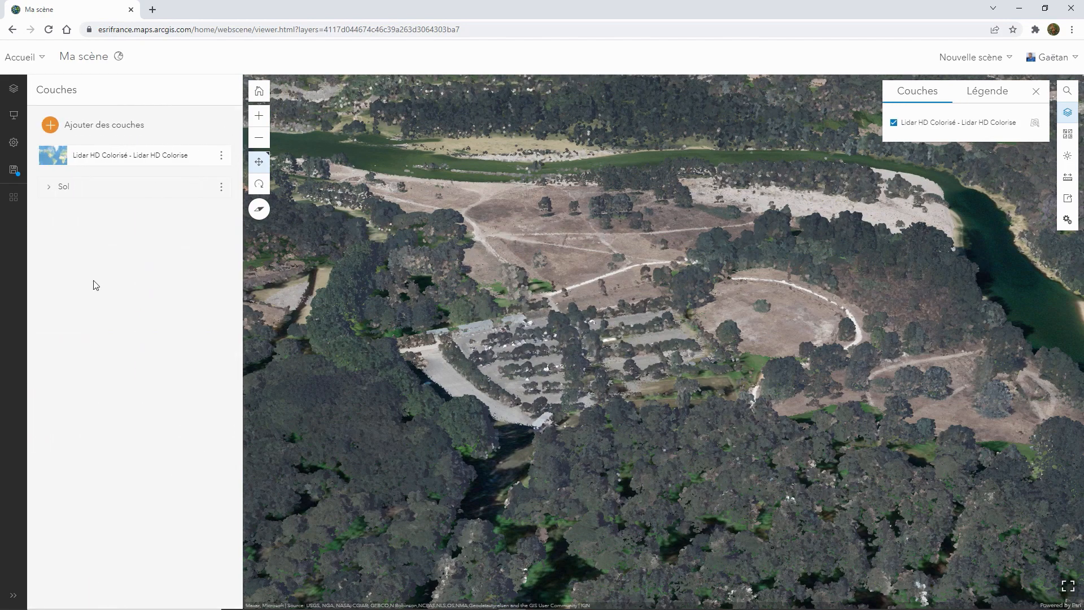
{"action": "left_click", "coordinate": [107, 125]}
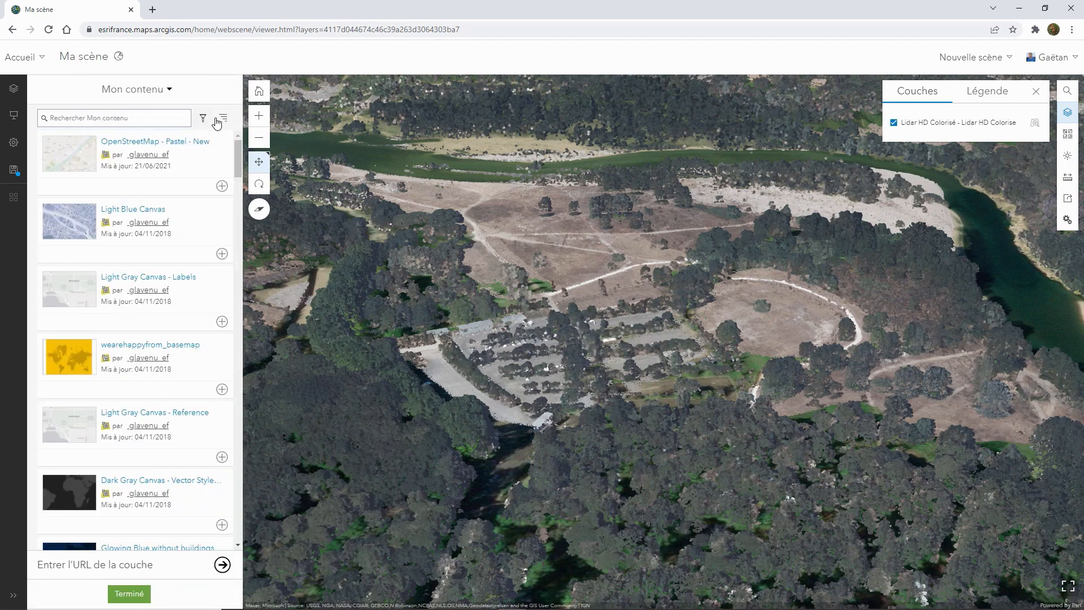
{"action": "left_click", "coordinate": [217, 120]}
{"action": "left_click", "coordinate": [319, 147]}
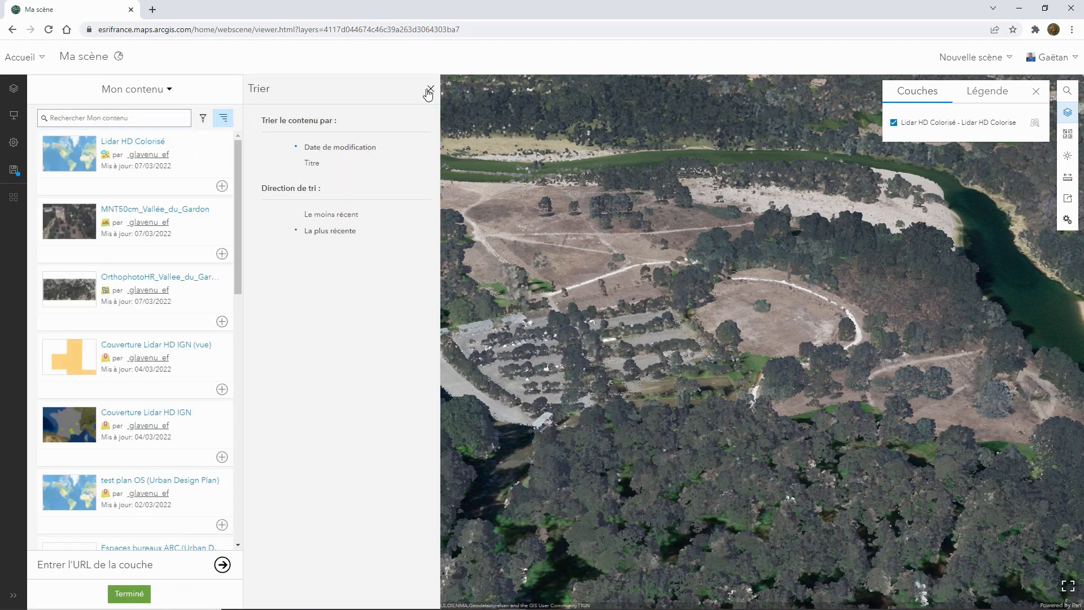
{"action": "left_click", "coordinate": [430, 90]}
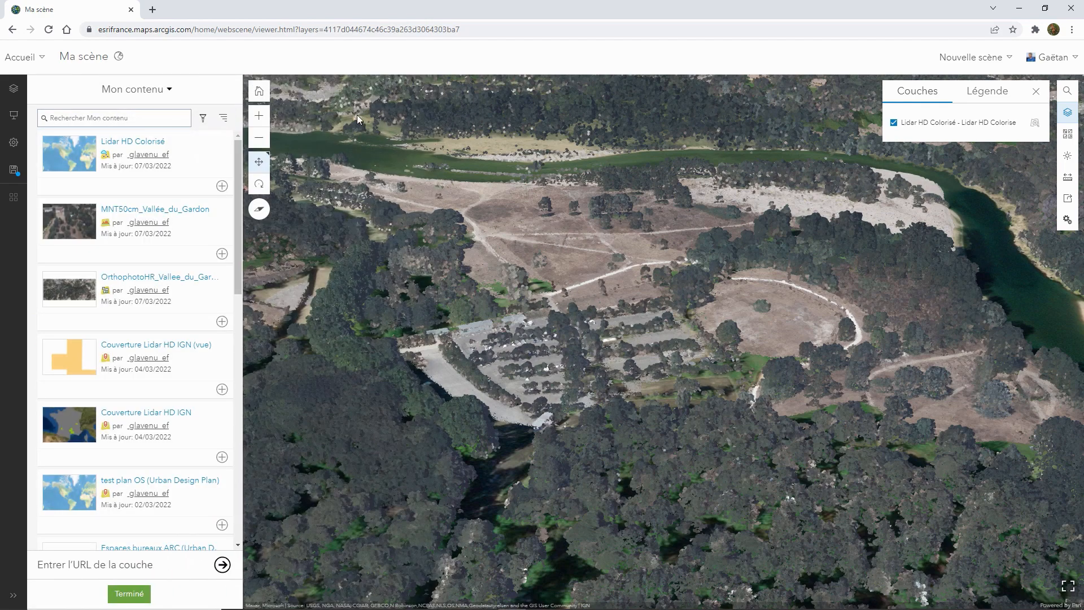
Add the MNT50cm_Vallée_du_Gardon elevation layer and the OrthophotoHR_Vallee_du_Gardon imagery layer to the scene
{"action": "left_click", "coordinate": [222, 254]}
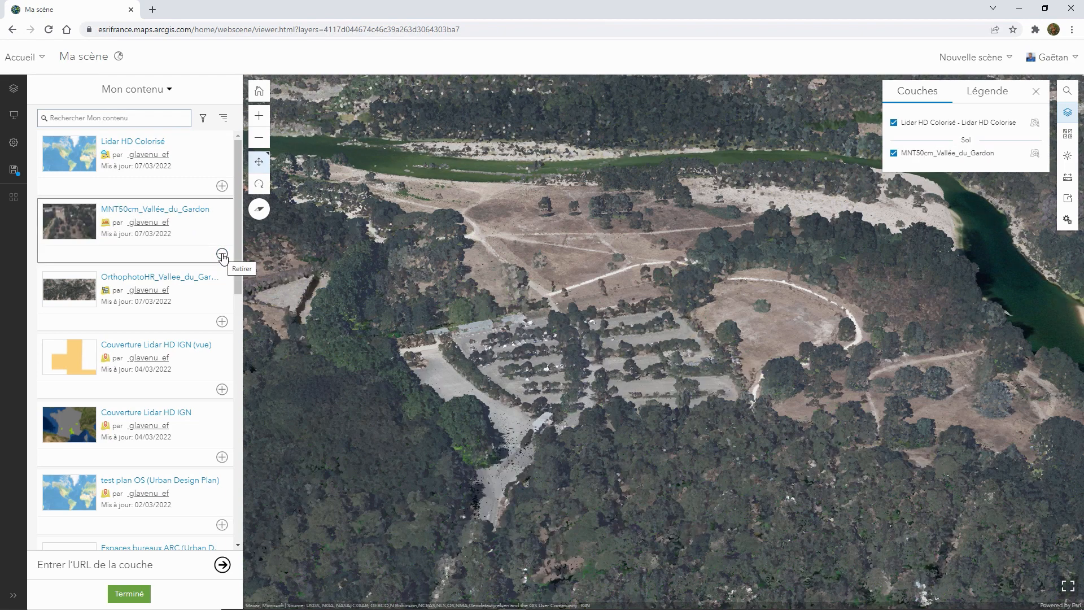
{"action": "left_click", "coordinate": [222, 321]}
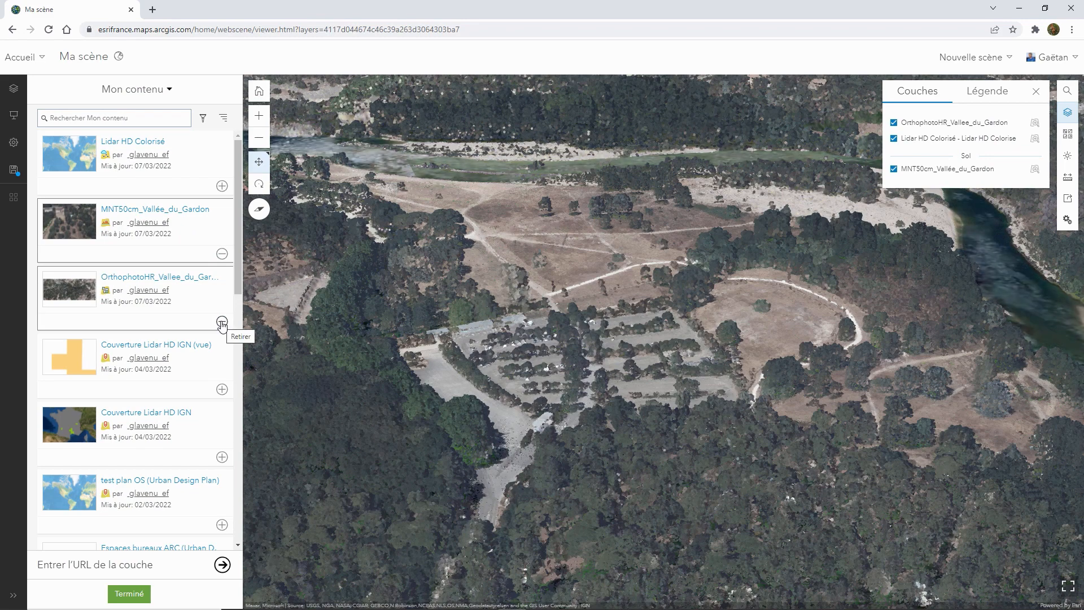
{"action": "left_click", "coordinate": [129, 594]}
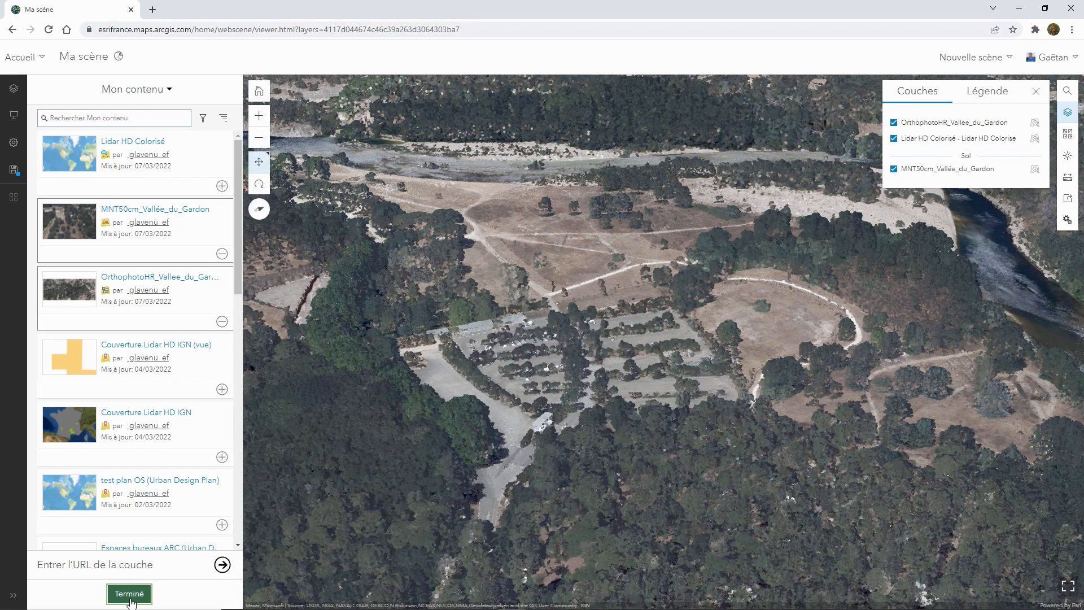
Hide the layer lists and examine the Pont du Gard bridge and its surroundings obliquely with the colourised point cloud, terrain and orthophoto
{"action": "left_click", "coordinate": [13, 90]}
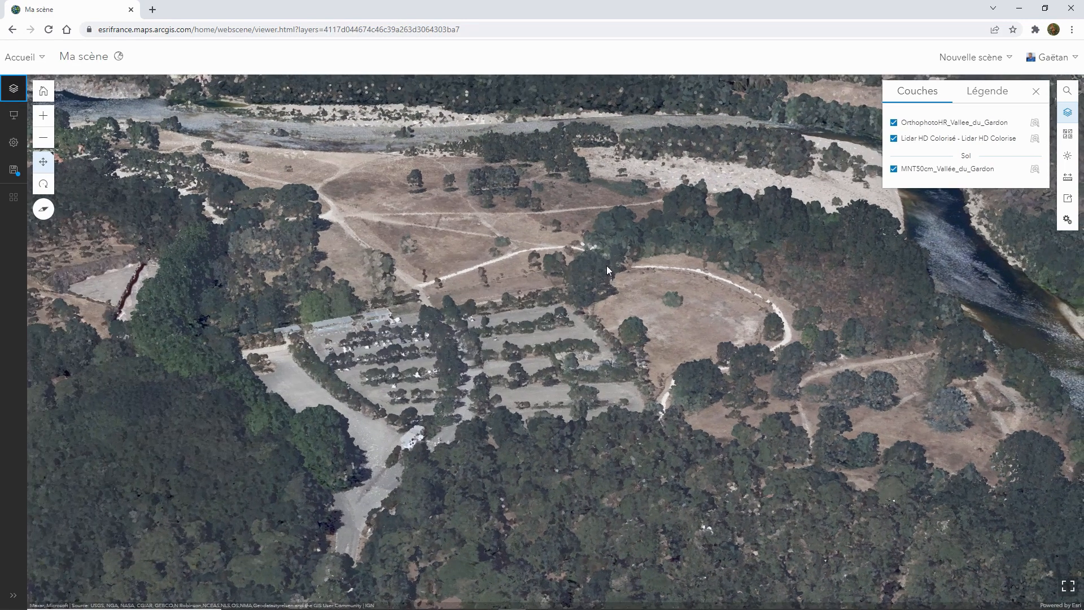
{"action": "left_click", "coordinate": [1036, 91]}
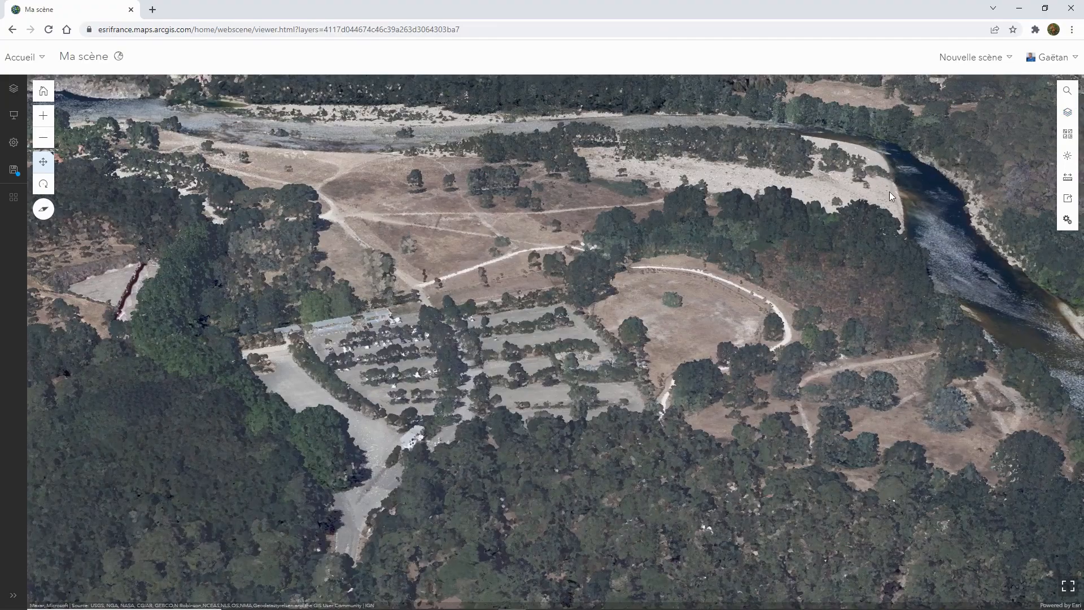
{"action": "right_click_drag", "start_coordinate": [889, 191], "coordinate": [663, 191]}
{"action": "scroll", "coordinate": [624, 216], "scroll_direction": "down", "scroll_amount": 5}
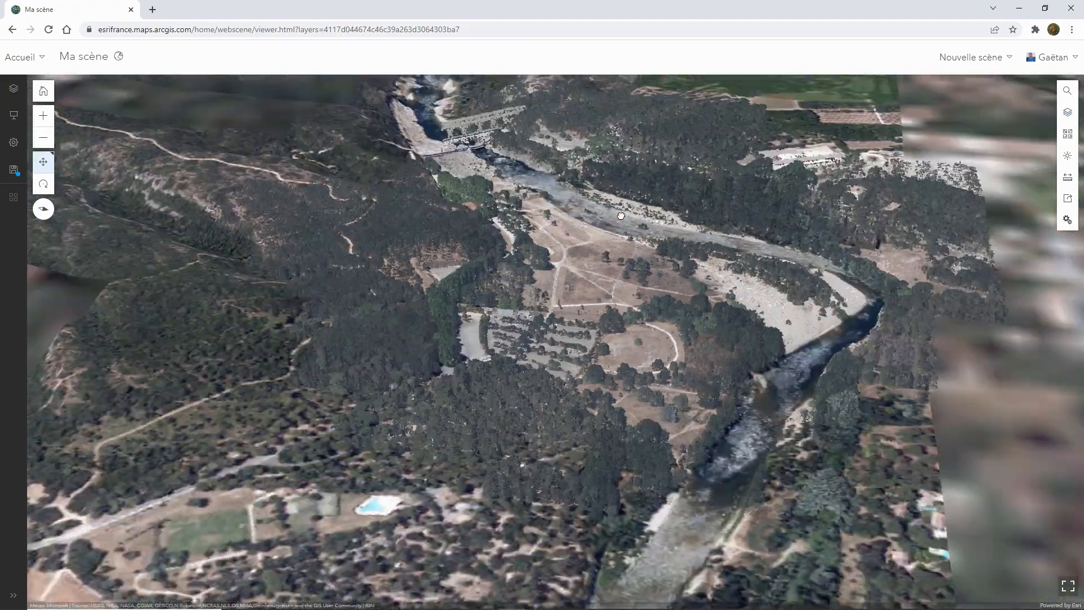
{"action": "left_click_drag", "start_coordinate": [486, 153], "coordinate": [478, 357]}
{"action": "scroll", "coordinate": [477, 357], "scroll_direction": "up", "scroll_amount": 5}
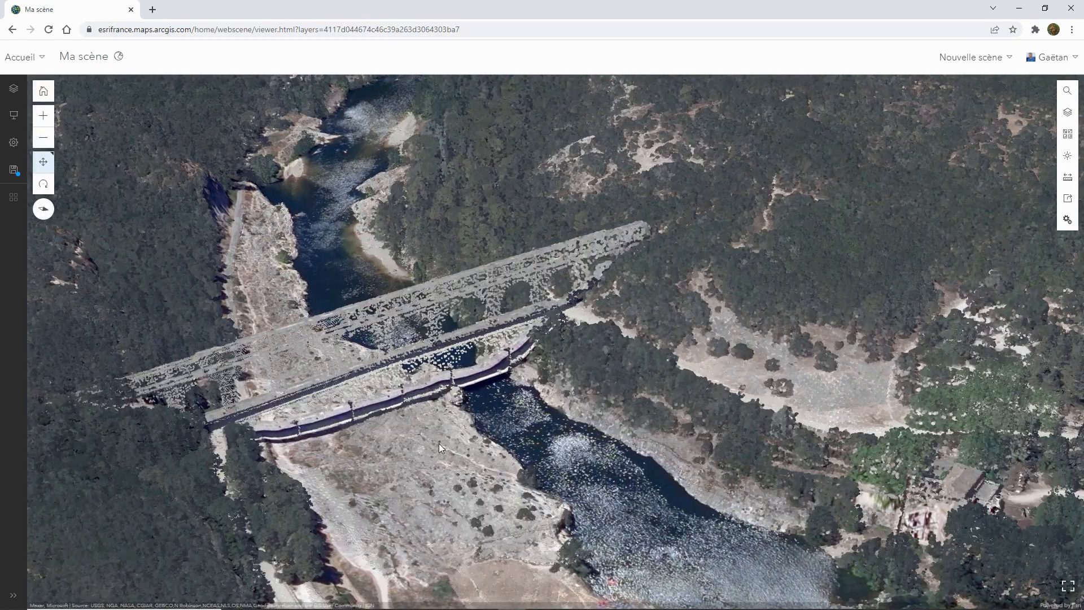
{"action": "right_click_drag", "start_coordinate": [440, 443], "coordinate": [503, 390]}
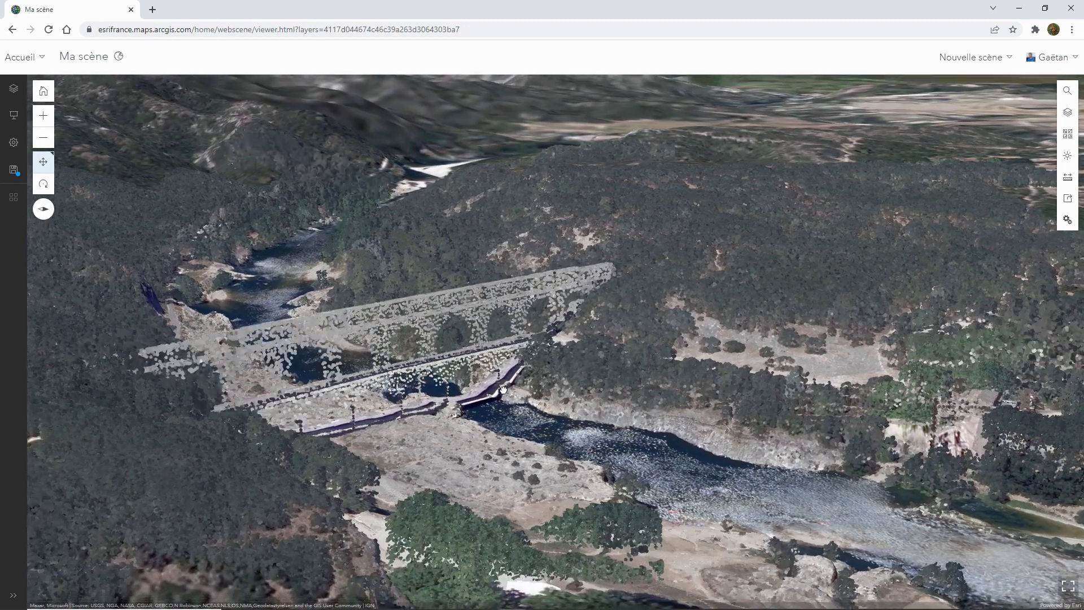